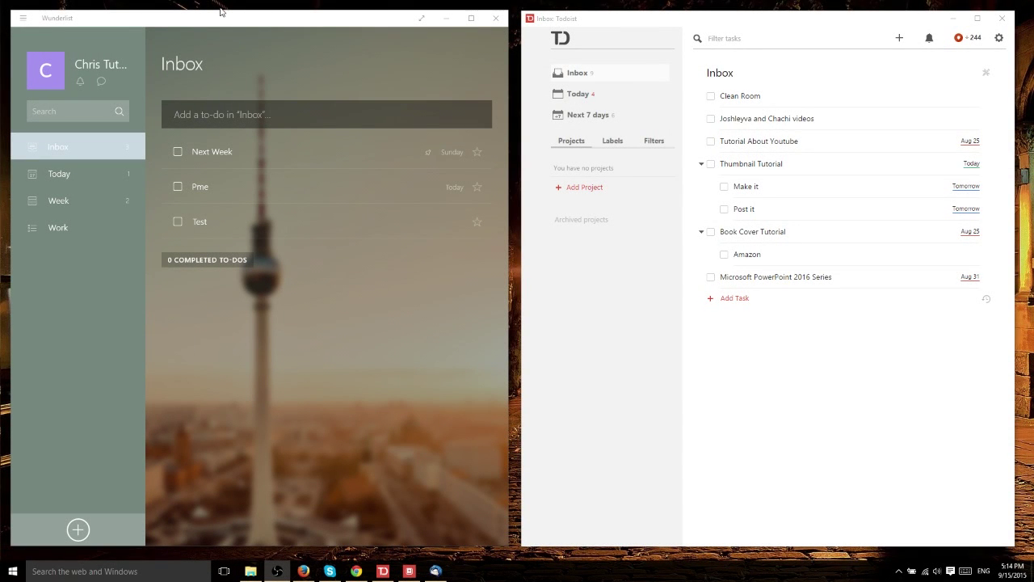
Switch to Wunderlist and open the Work list
left_click(50, 32)
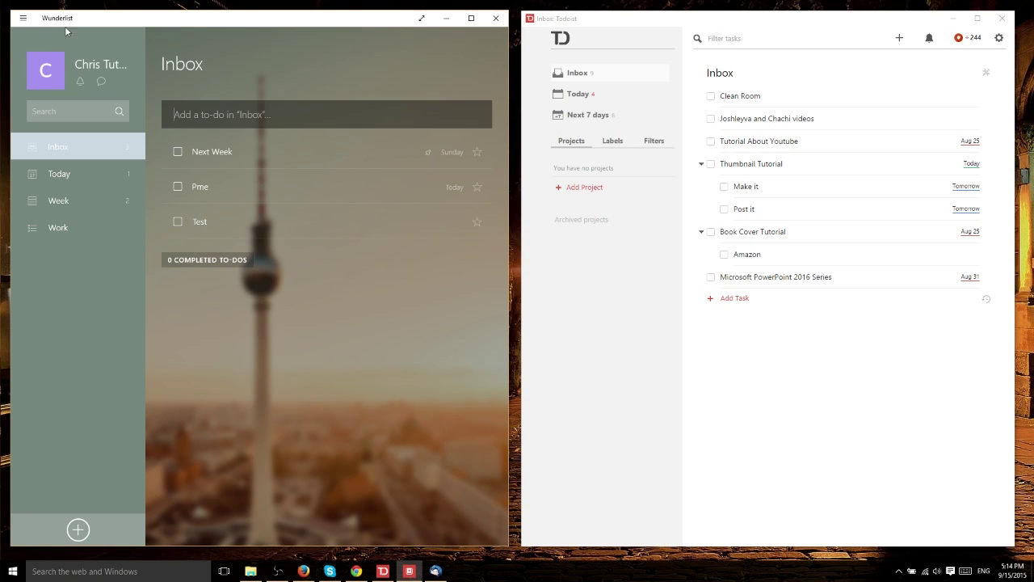
left_click(604, 21)
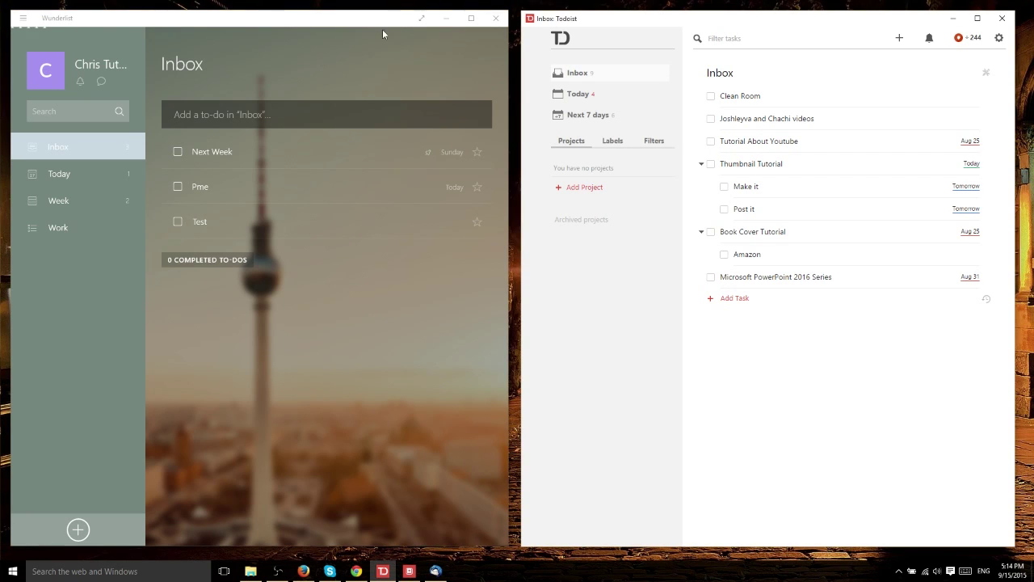
left_click(101, 20)
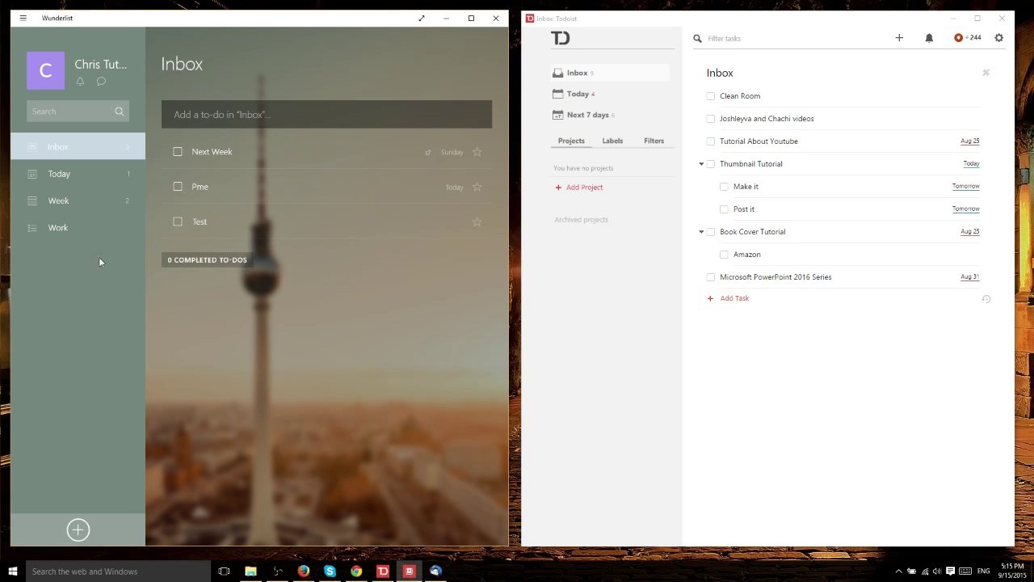
left_click(81, 232)
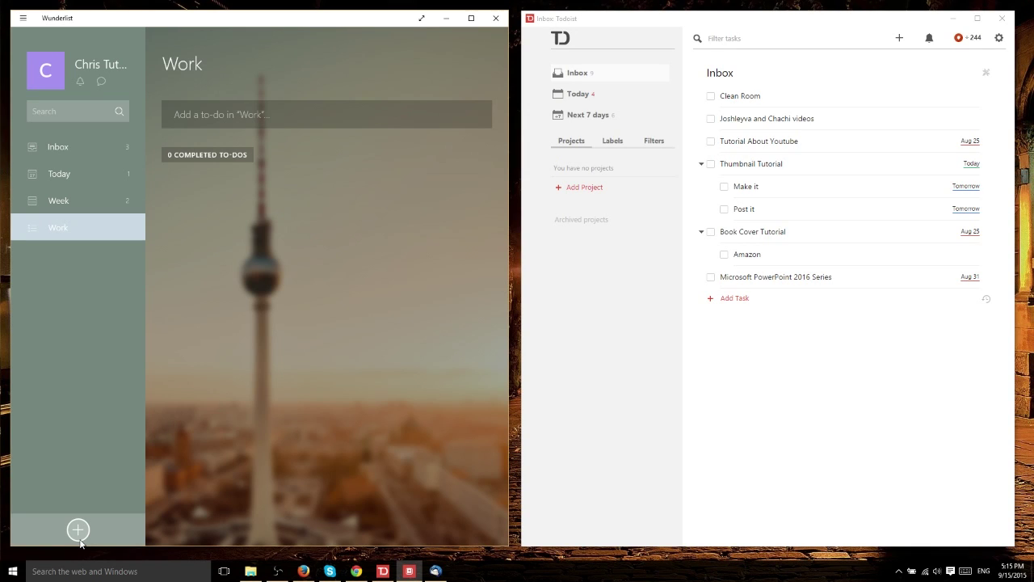
Switch to Todoist and change the Thumbnail Tutorial task's due date to tomorrow, Sep 16
left_click(592, 342)
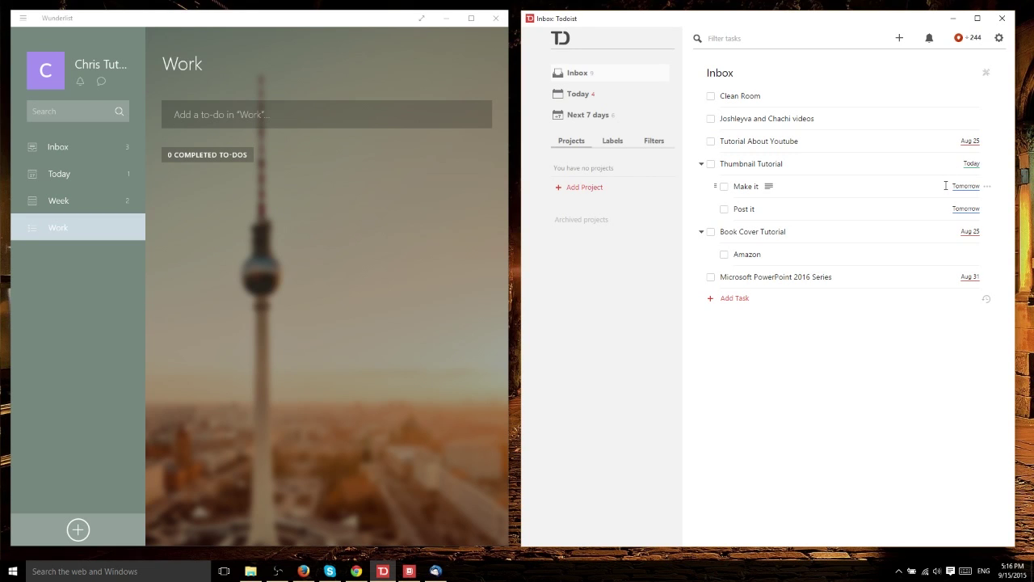
mouse_move(968, 185)
mouse_move(967, 166)
left_click(967, 164)
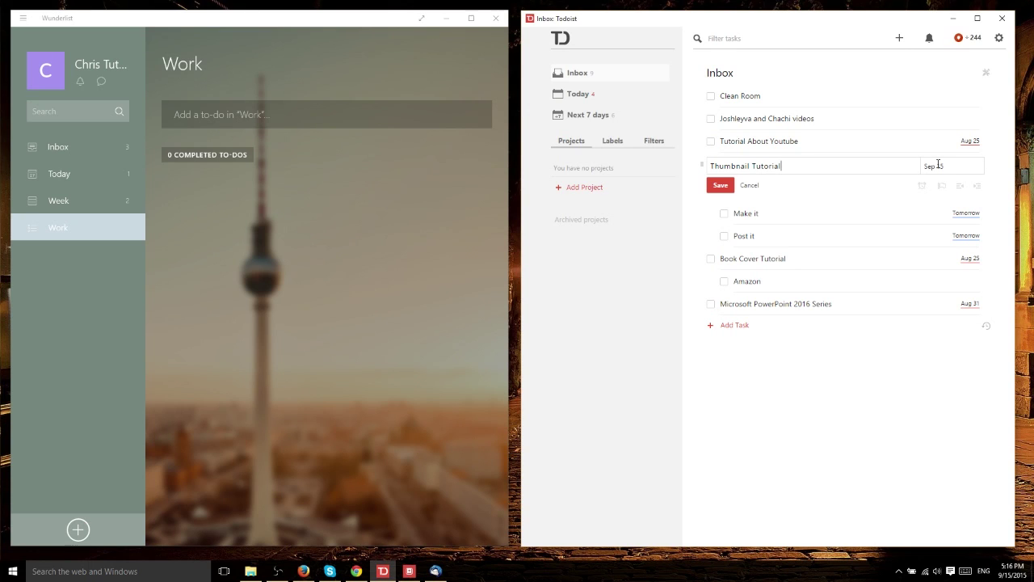
left_click(937, 164)
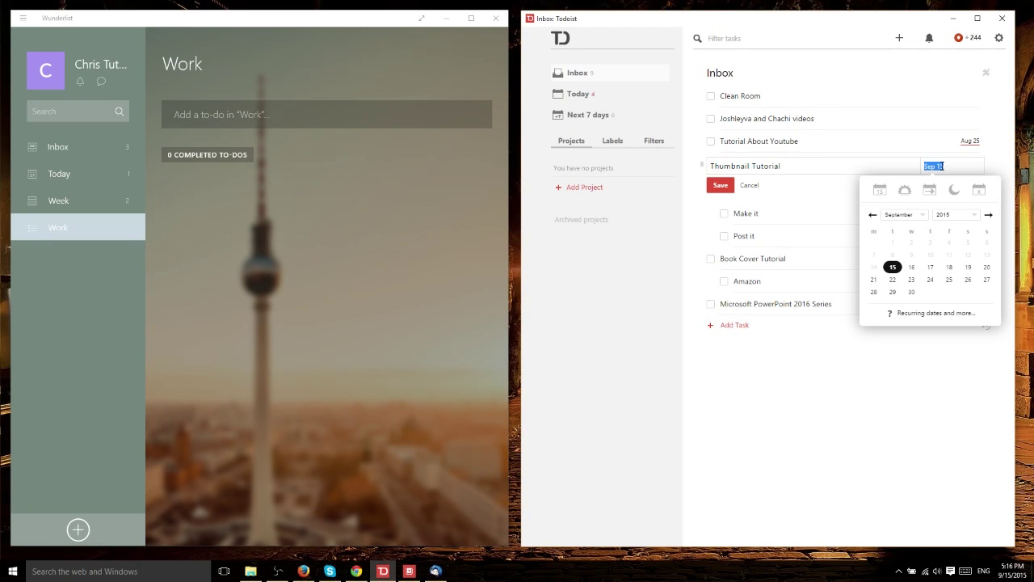
mouse_move(912, 265)
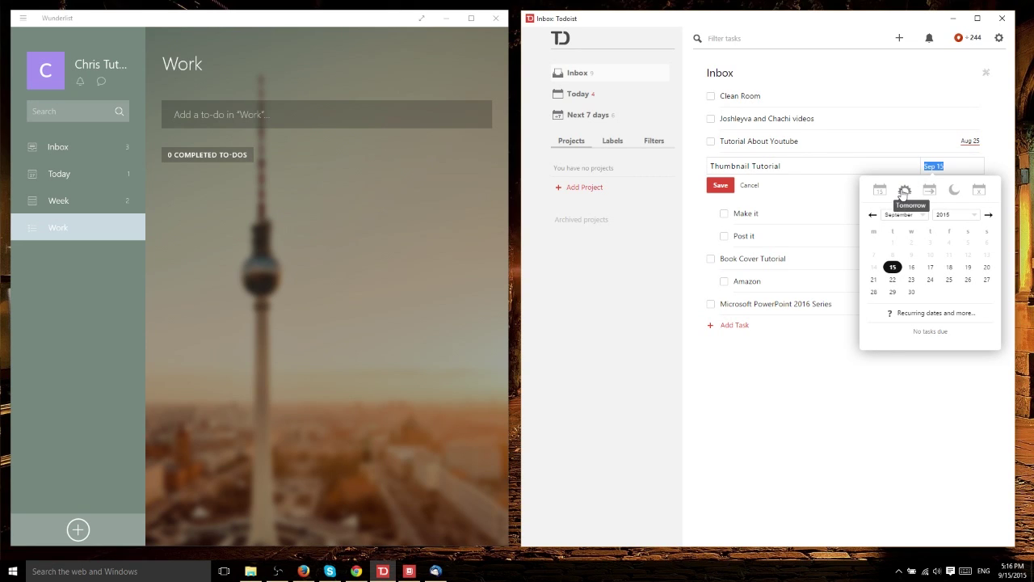
left_click(902, 194)
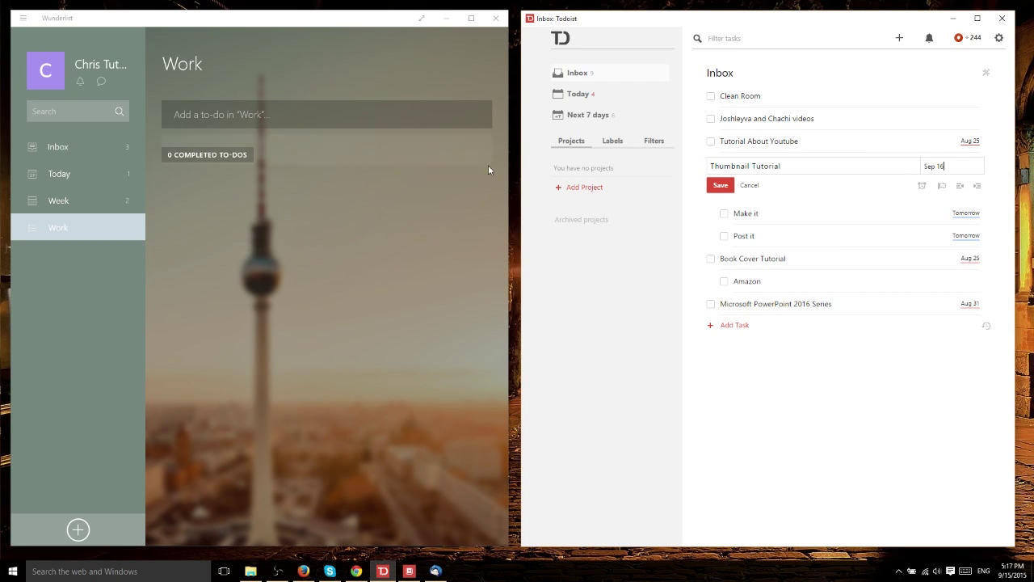
Switch to Wunderlist and add a to-do named Interface to the Work list
left_click(218, 114)
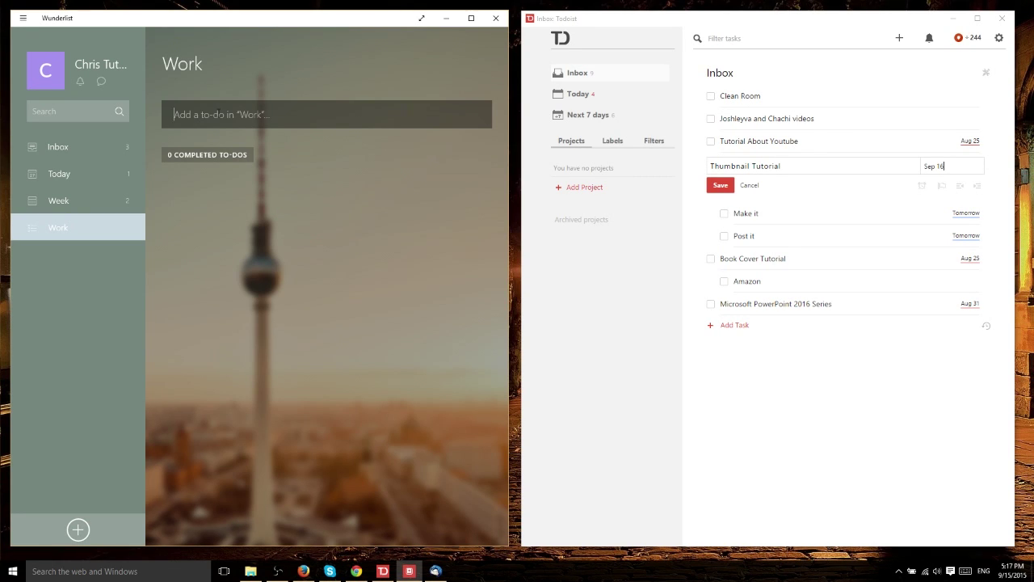
type("Interface")
key("Return")
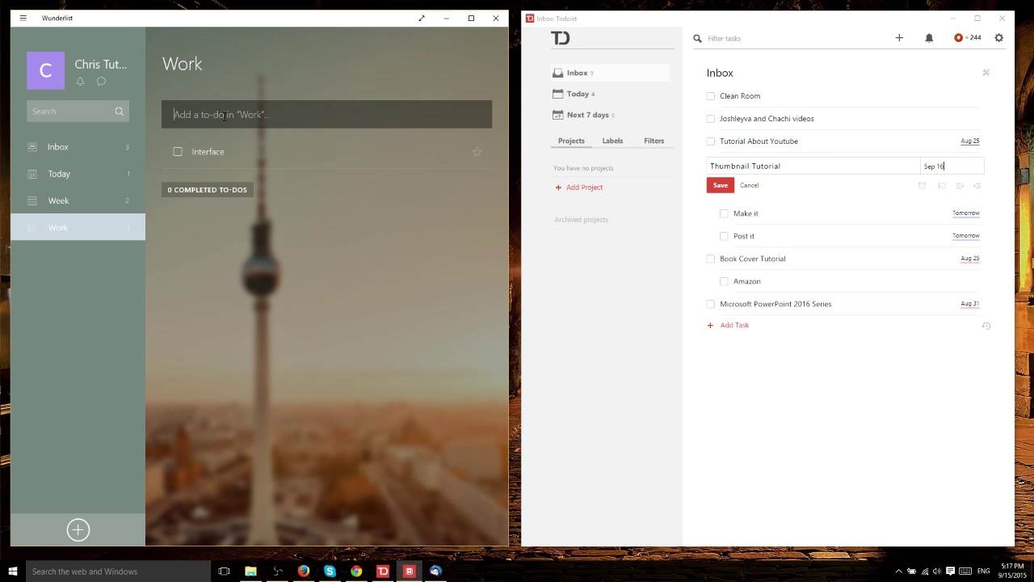
Try 16 Wednesday and 15 Tuesday as the Interface to-do's due date, and open its repeat options
left_click(361, 156)
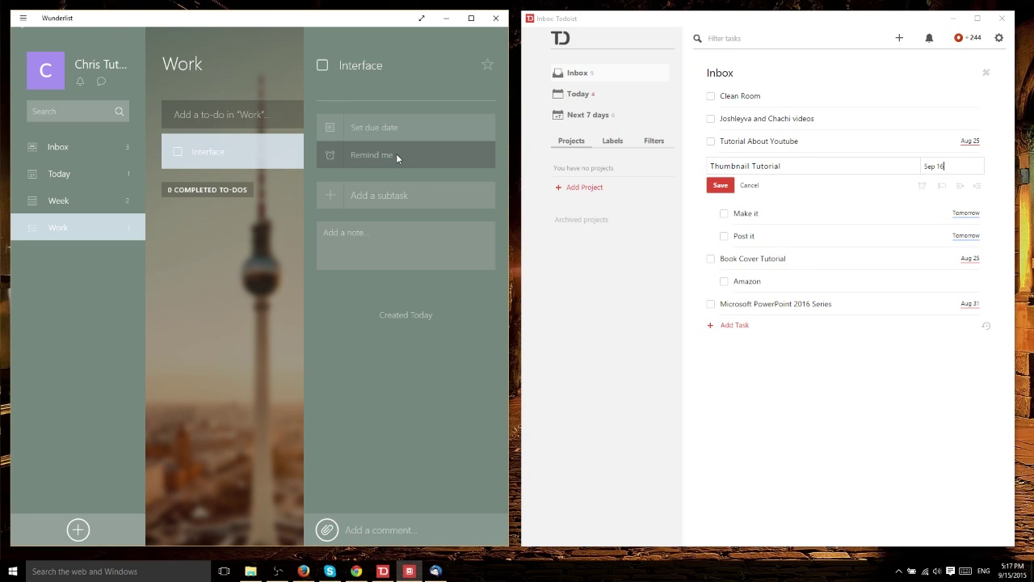
left_click(404, 132)
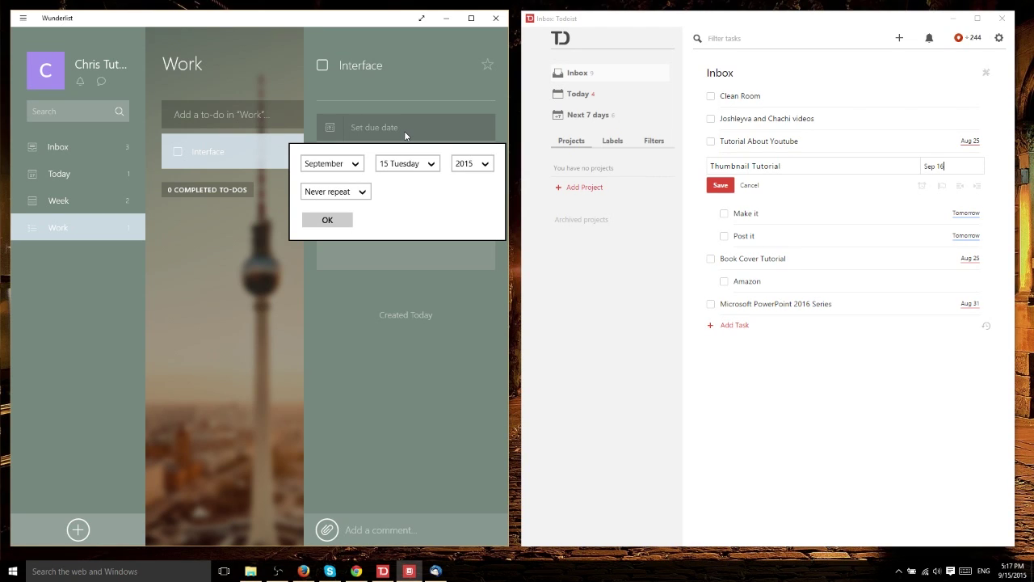
left_click(350, 166)
left_click(332, 167)
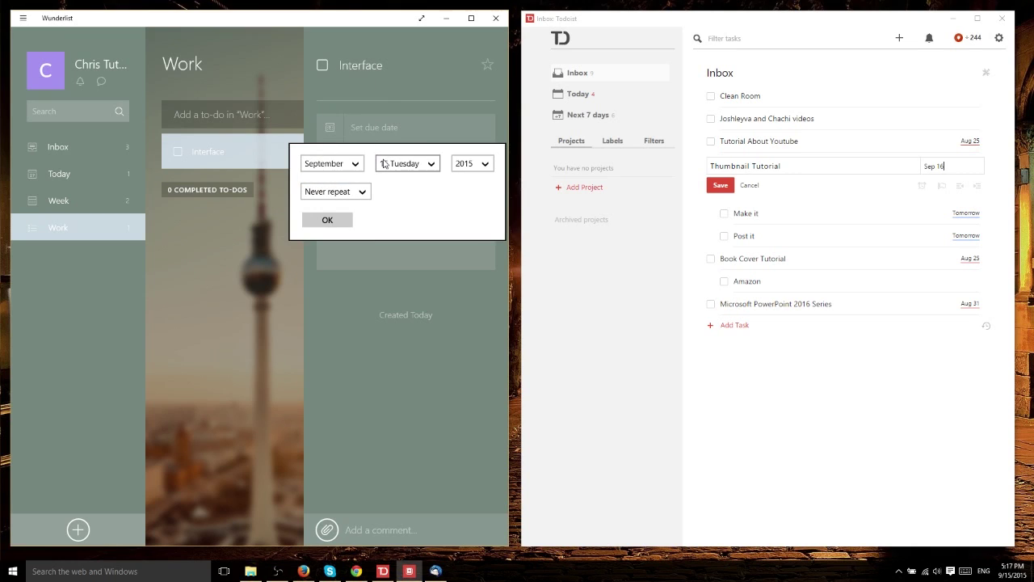
left_click(386, 164)
left_click(445, 167)
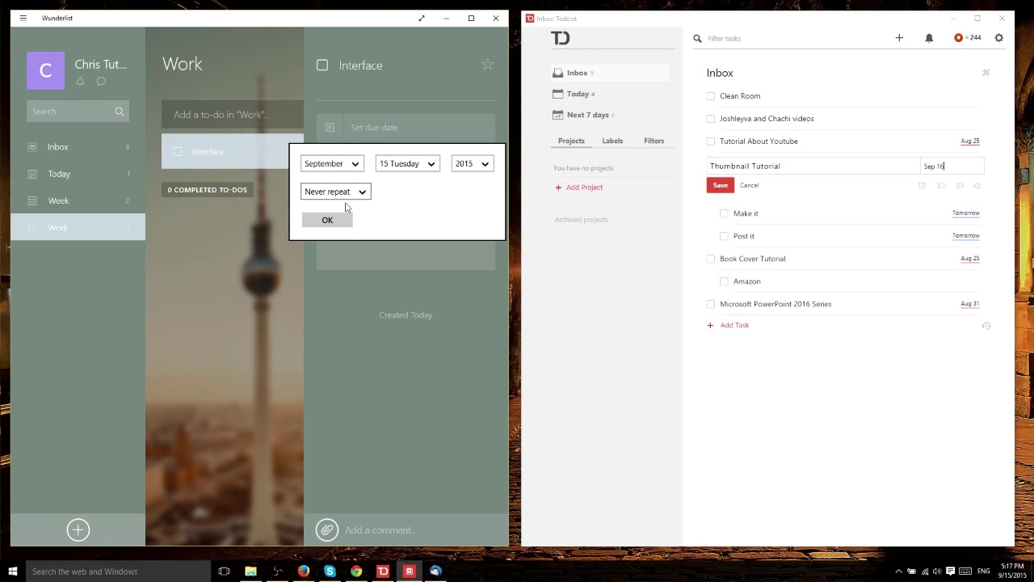
left_click(410, 167)
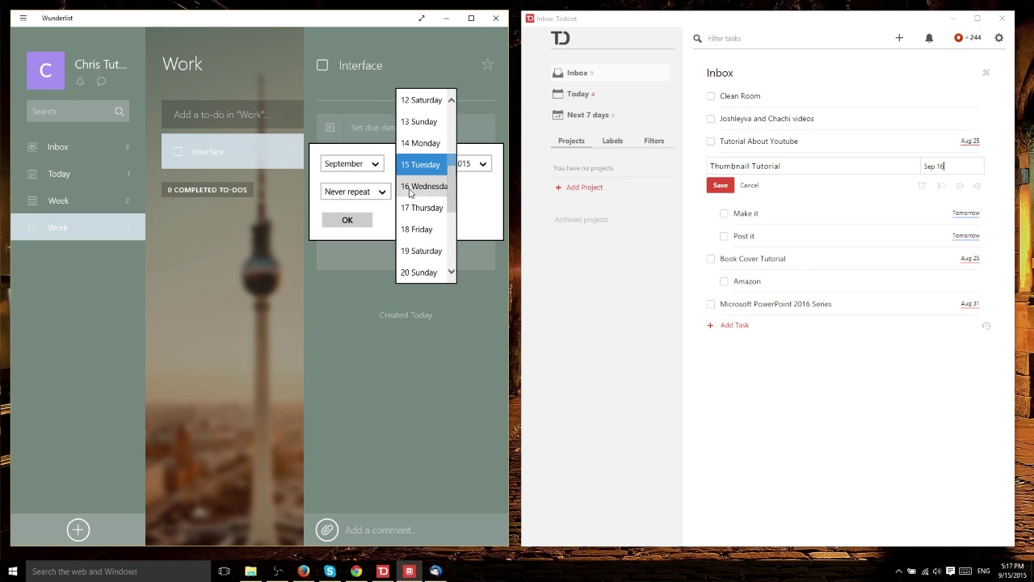
left_click(410, 191)
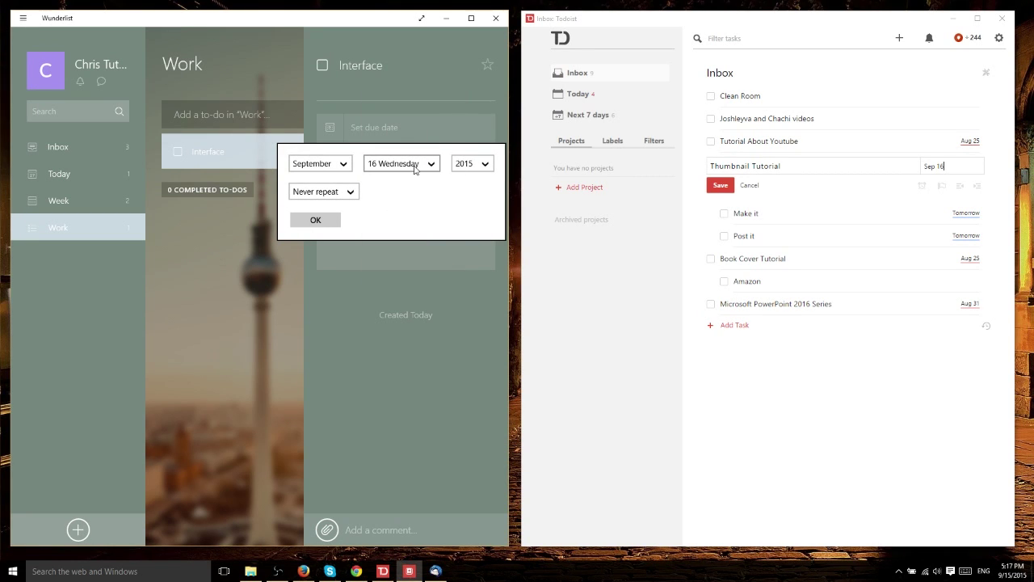
left_click(409, 170)
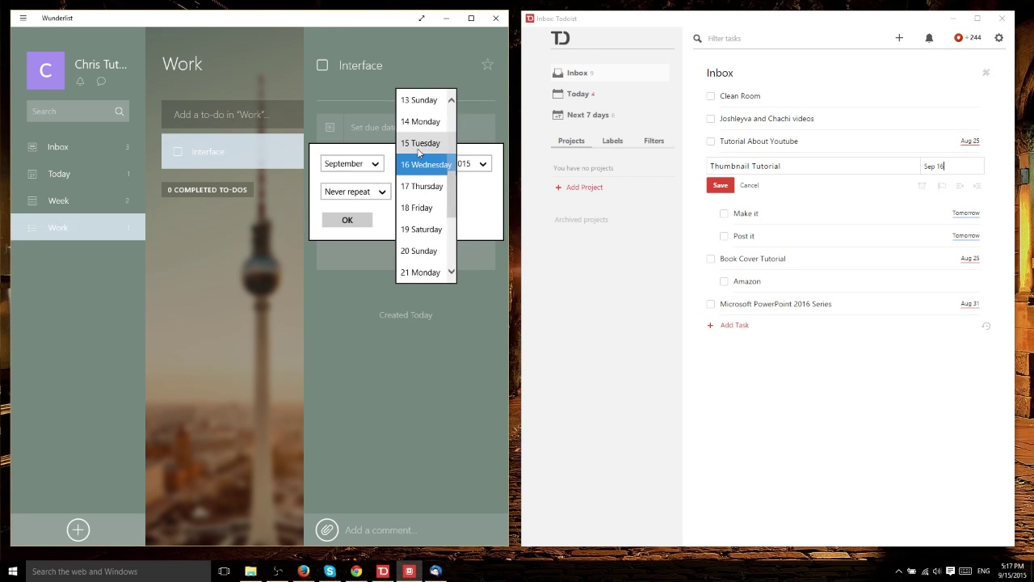
left_click(419, 149)
left_click(359, 192)
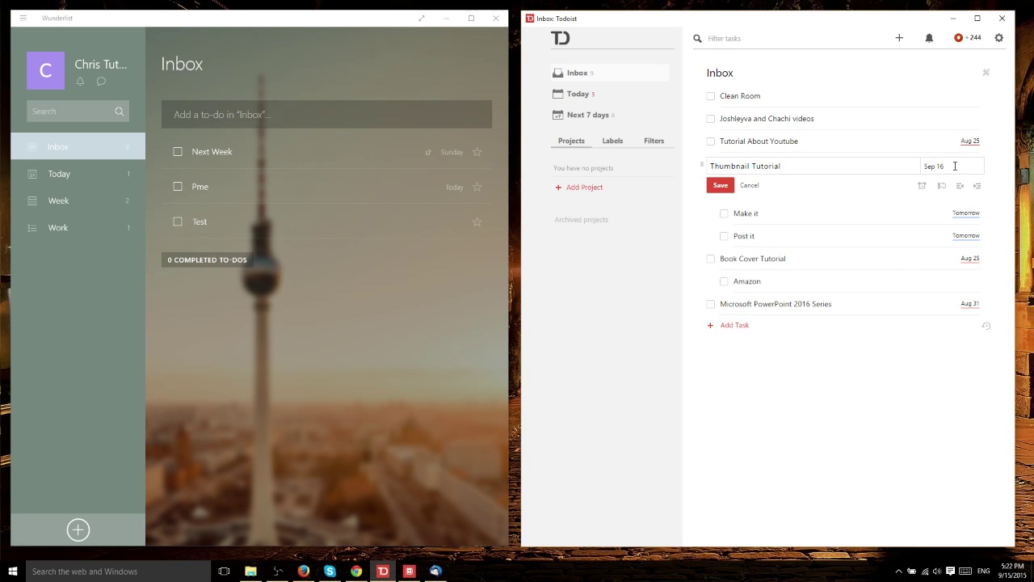
Switch to Todoist and make the Thumbnail Tutorial task recur with the schedule "every day"
left_click(954, 165)
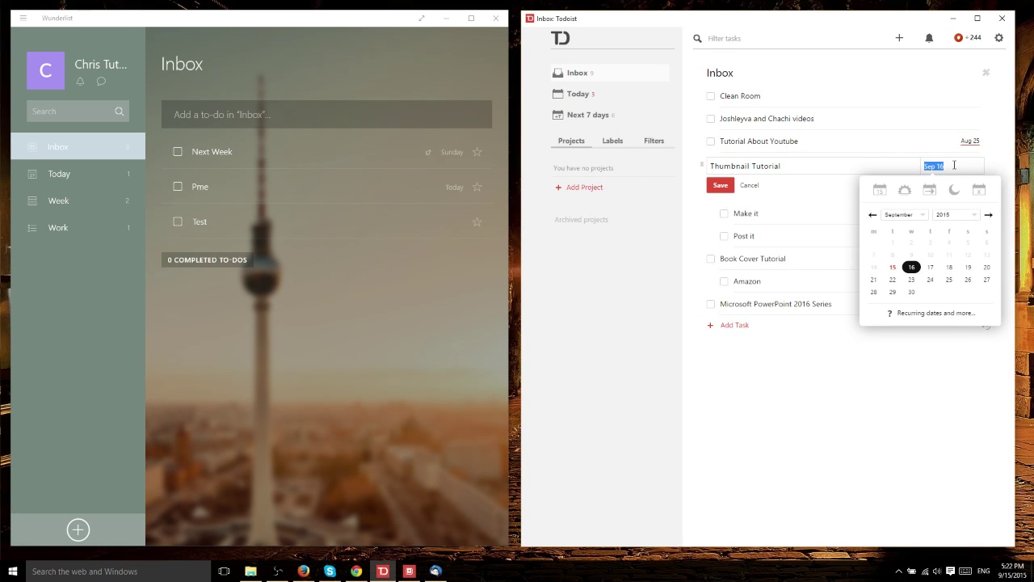
key("BackSpace")
type("every day")
key("Return")
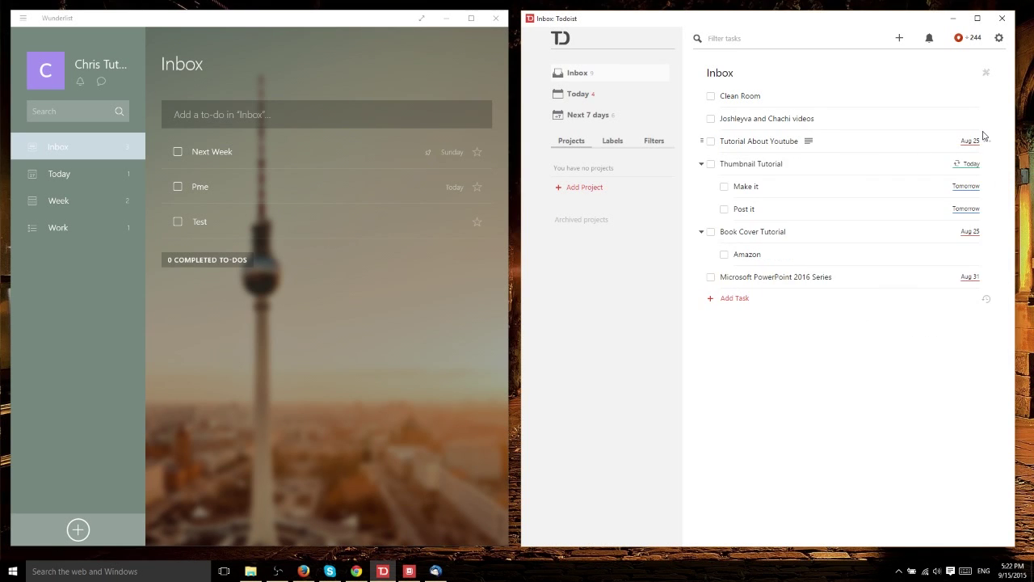
Review the accepted recurring date phrases on Todoist's dates and times help page in Firefox
left_click(303, 570)
left_click_drag(721, 80, 583, 83)
left_click(925, 167)
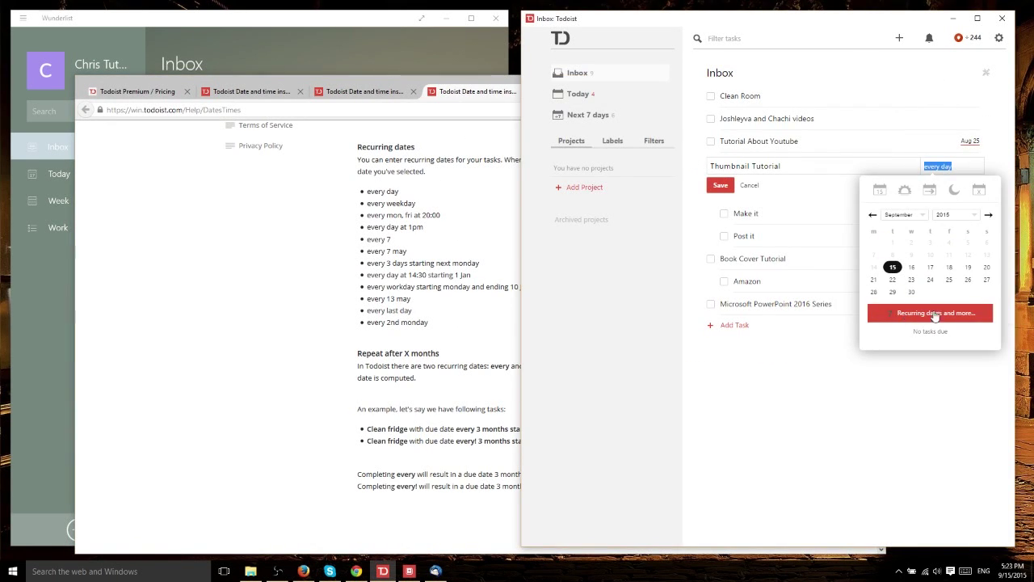
left_click(515, 266)
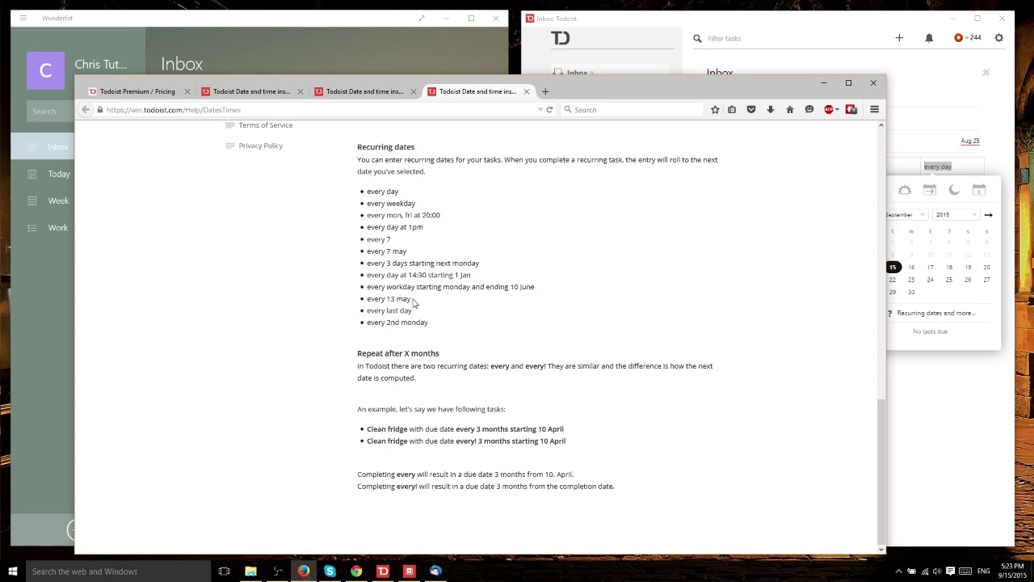
left_click_drag(327, 320, 367, 331)
left_click(373, 319)
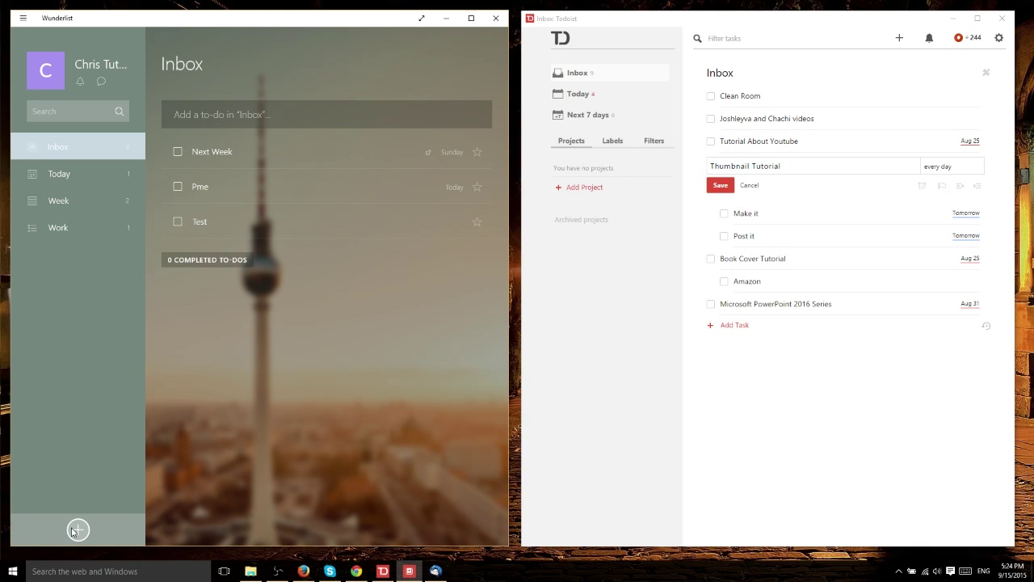
Create a new list named Camping Stuff in Wunderlist
left_click(74, 533)
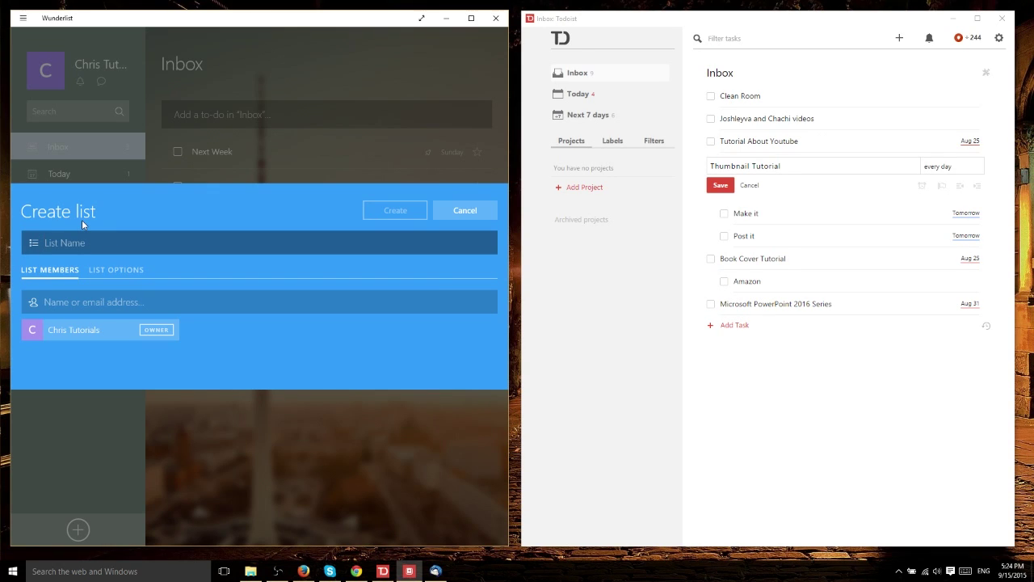
type("Camping Stuff")
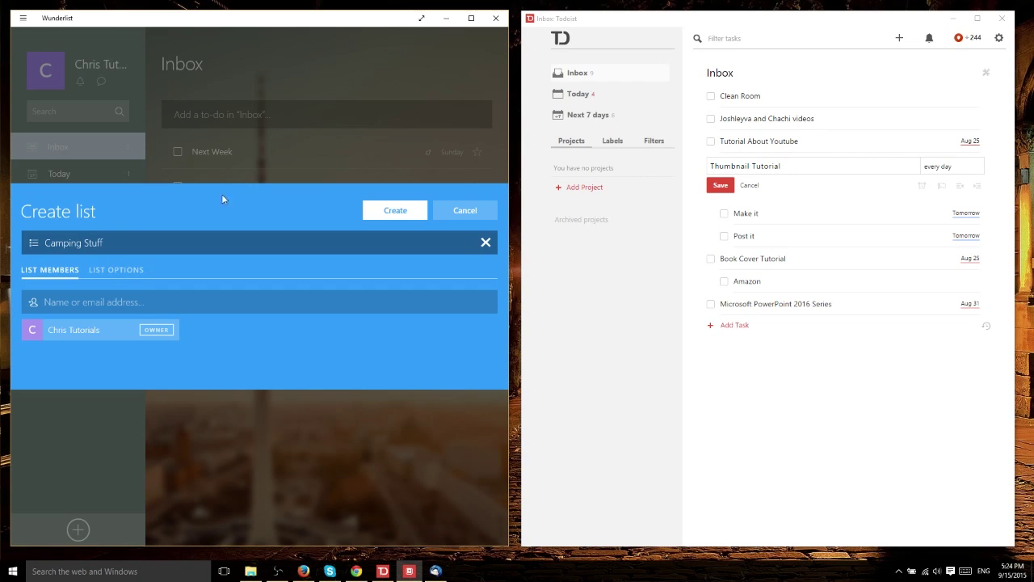
left_click(85, 282)
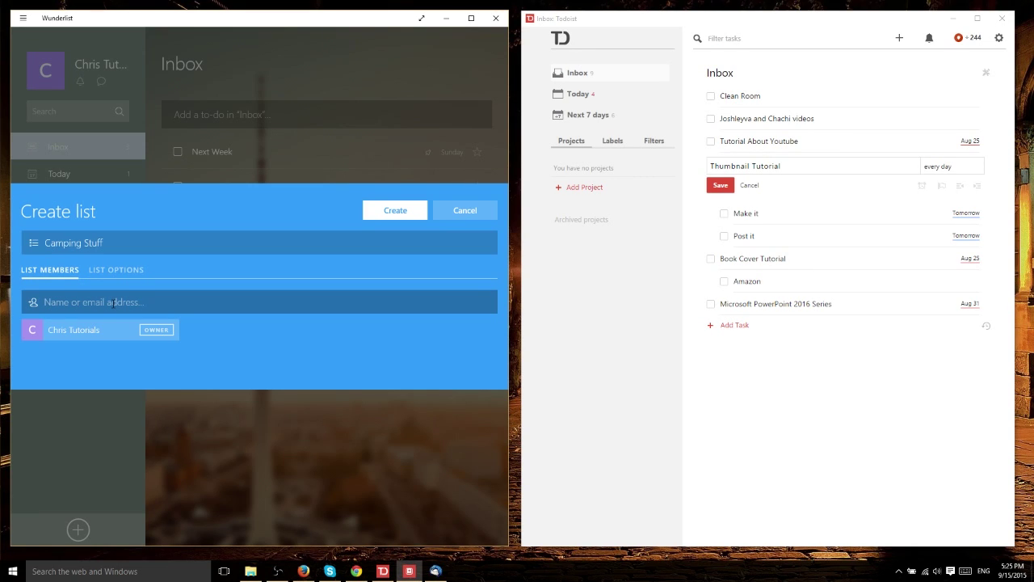
key("Return")
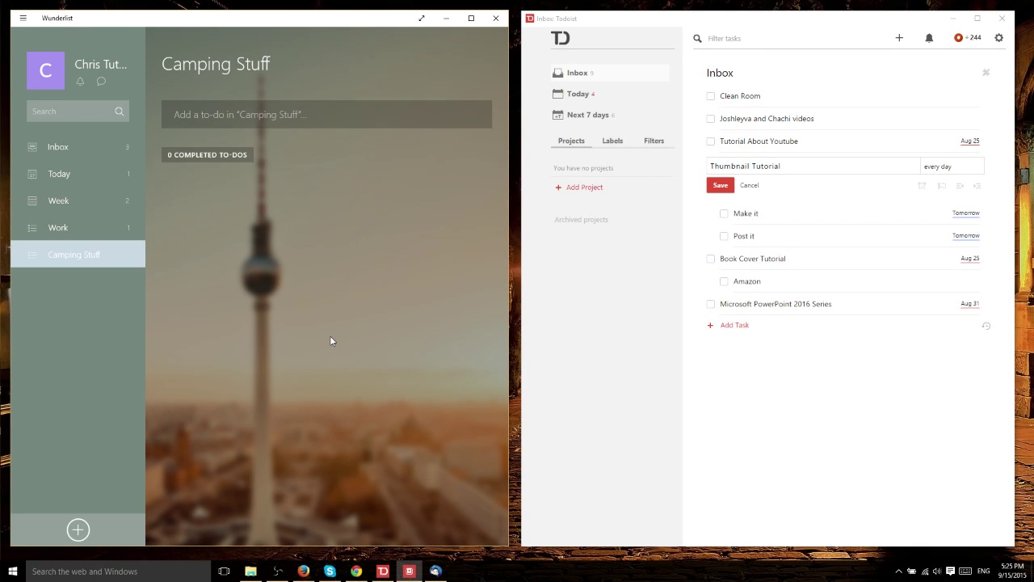
Switch to Todoist and add a project named Tutorial Videos
left_click(593, 248)
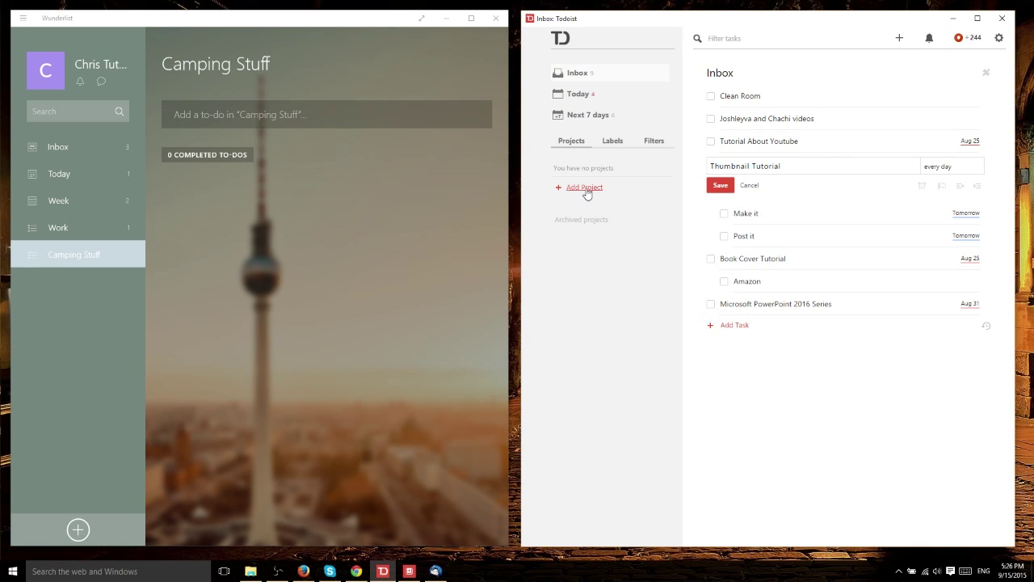
left_click(586, 189)
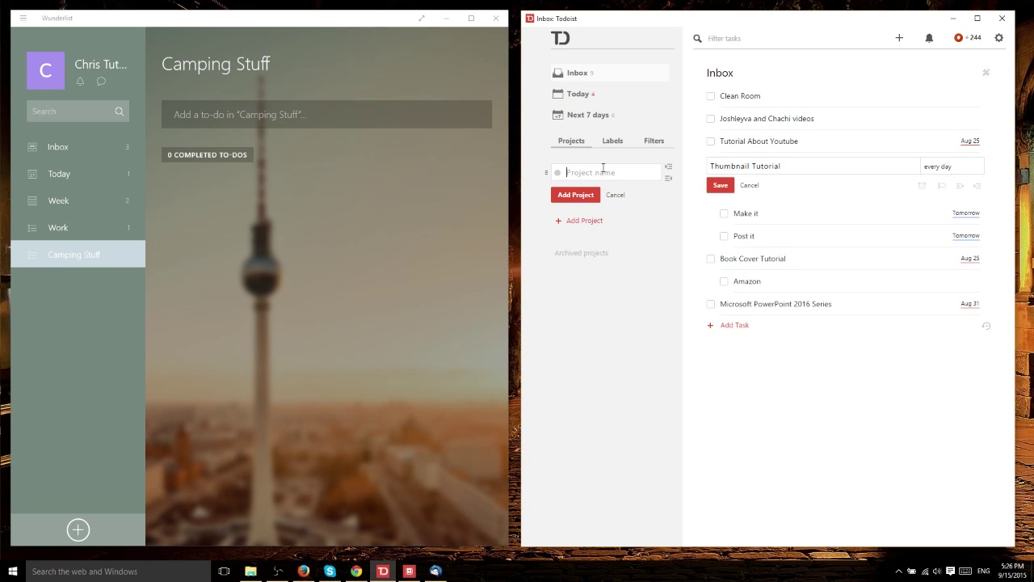
type("Tutorial Videos")
left_click(576, 195)
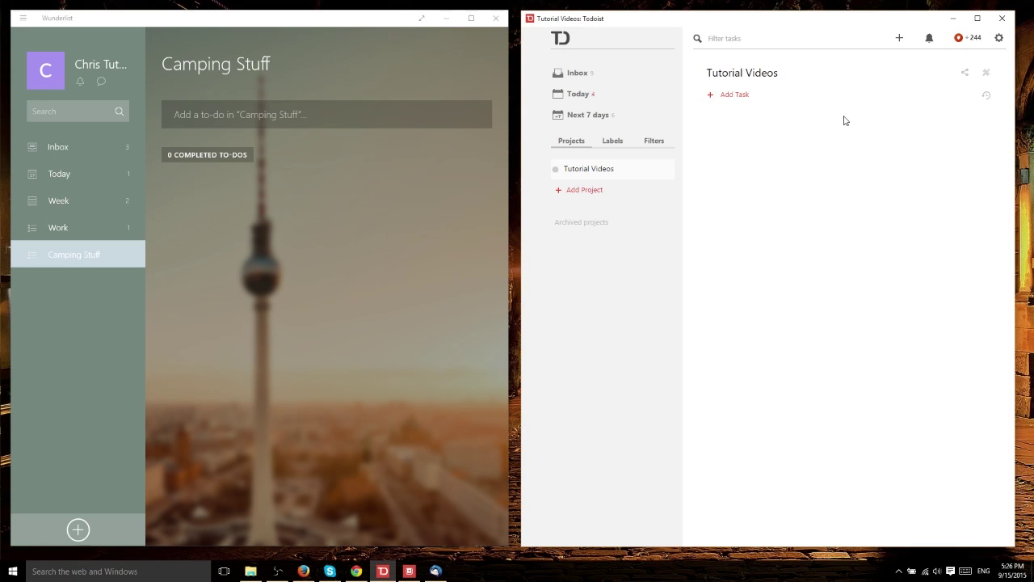
Add the tasks "Make A video" and "Update Channel" to the Tutorial Videos project
left_click(740, 99)
type("Make A ")
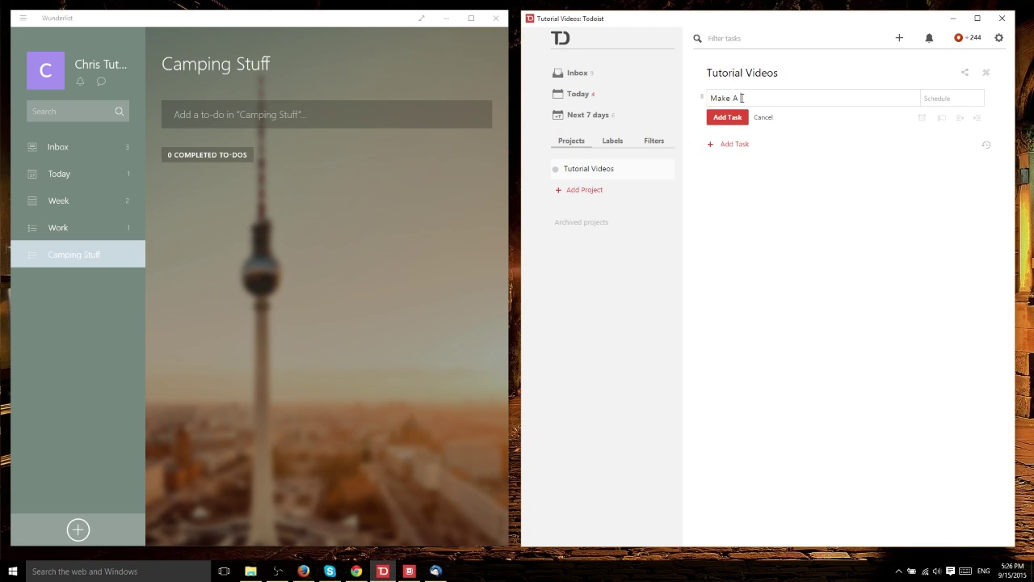
type("Video")
left_click(731, 120)
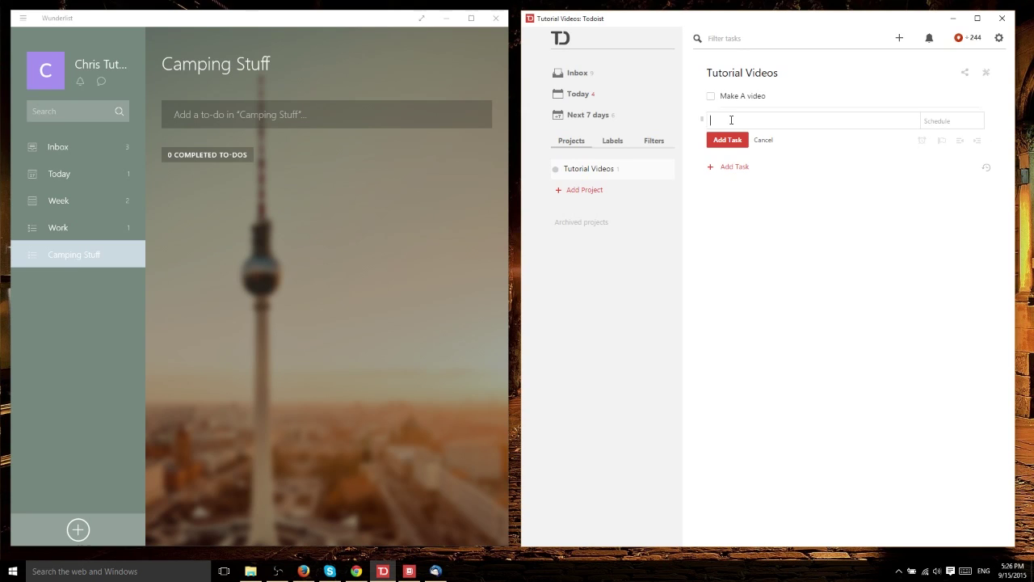
type("Update Channel")
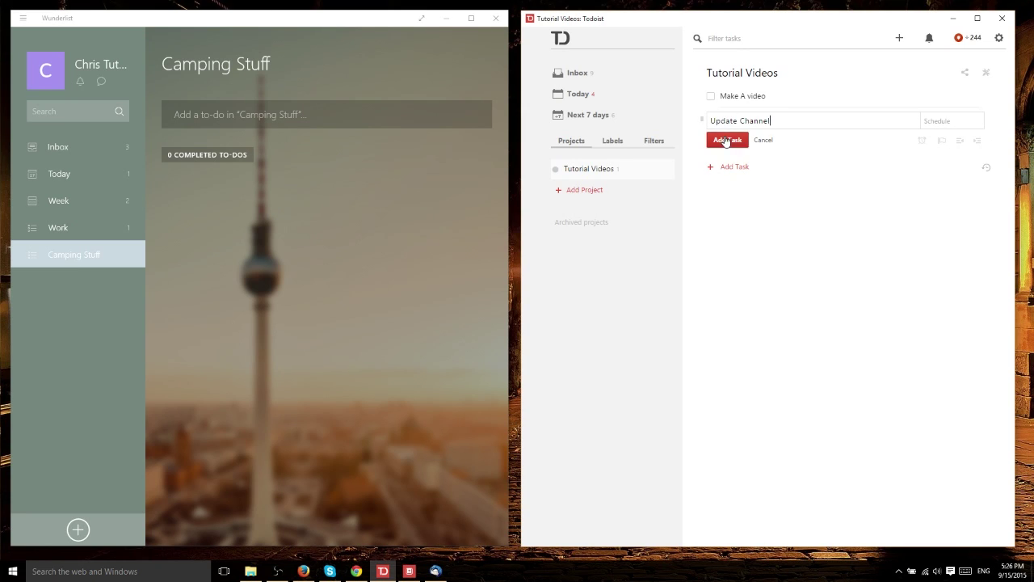
left_click(727, 140)
left_click(750, 189)
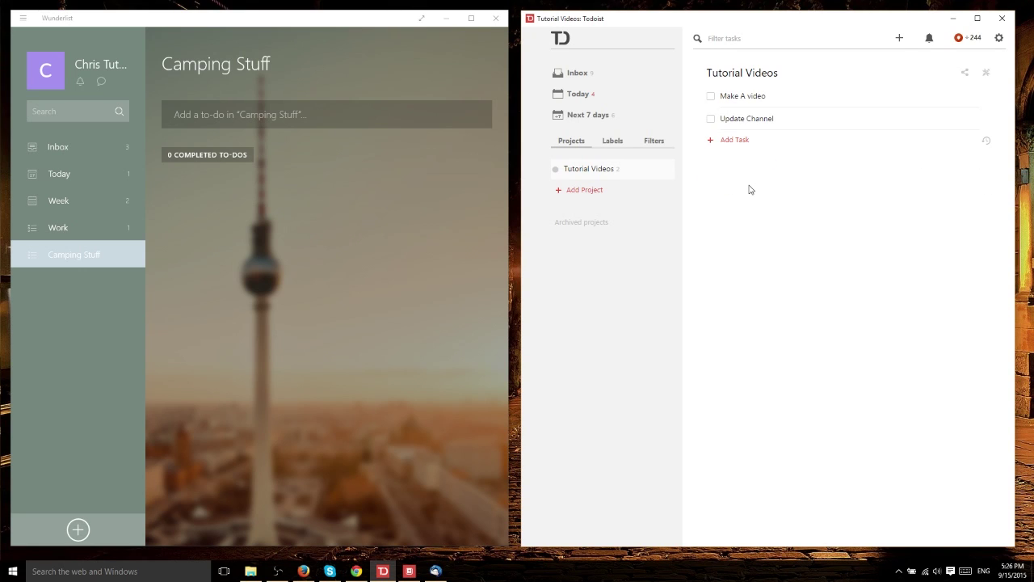
Open the sharing options for the Tutorial Videos project in Todoist and close them without inviting anyone
mouse_move(668, 177)
left_click(669, 171)
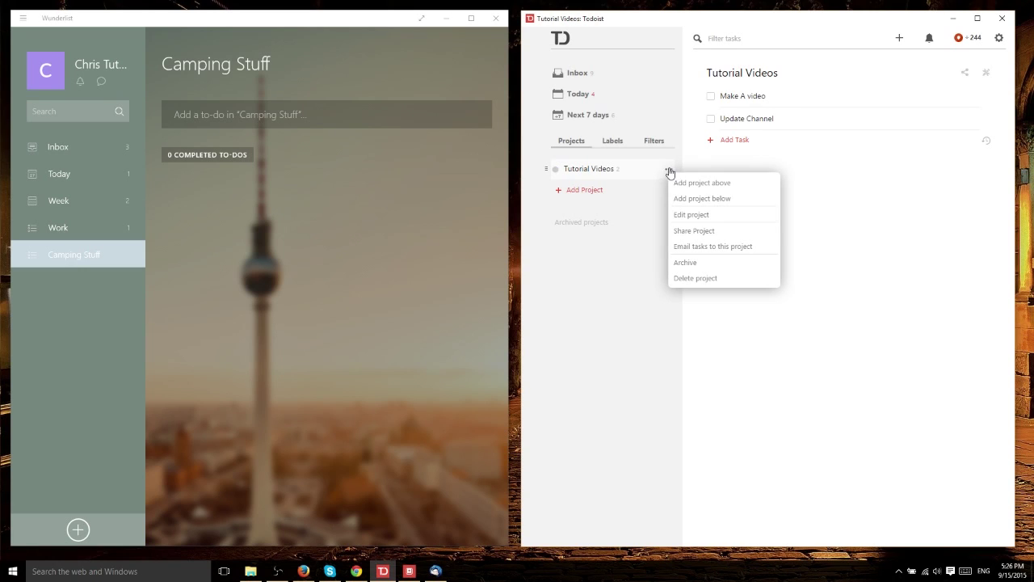
left_click(719, 231)
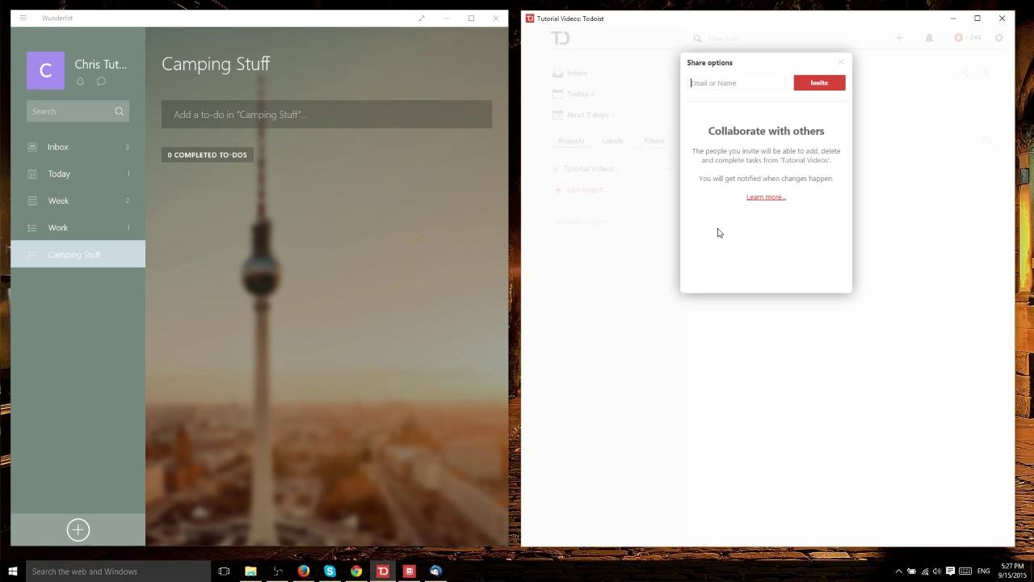
left_click(679, 253)
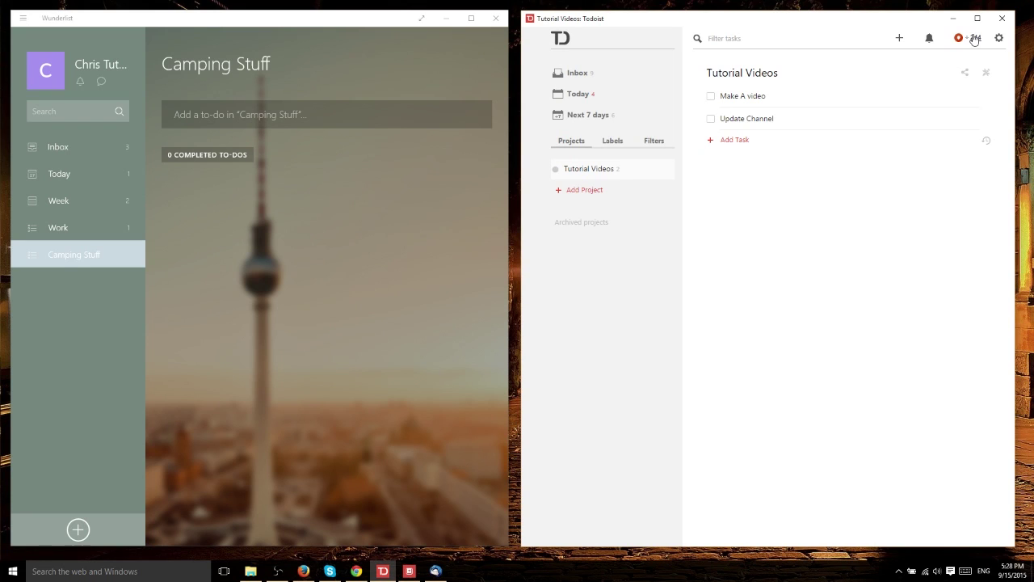
Review the productivity overview and the Karma levels and updates in Todoist
left_click(973, 39)
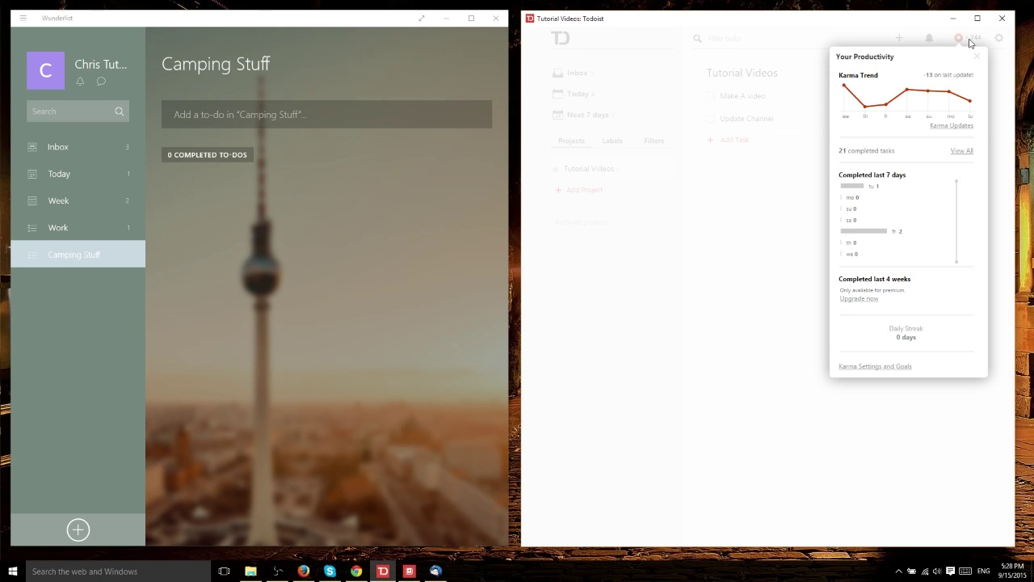
left_click(940, 127)
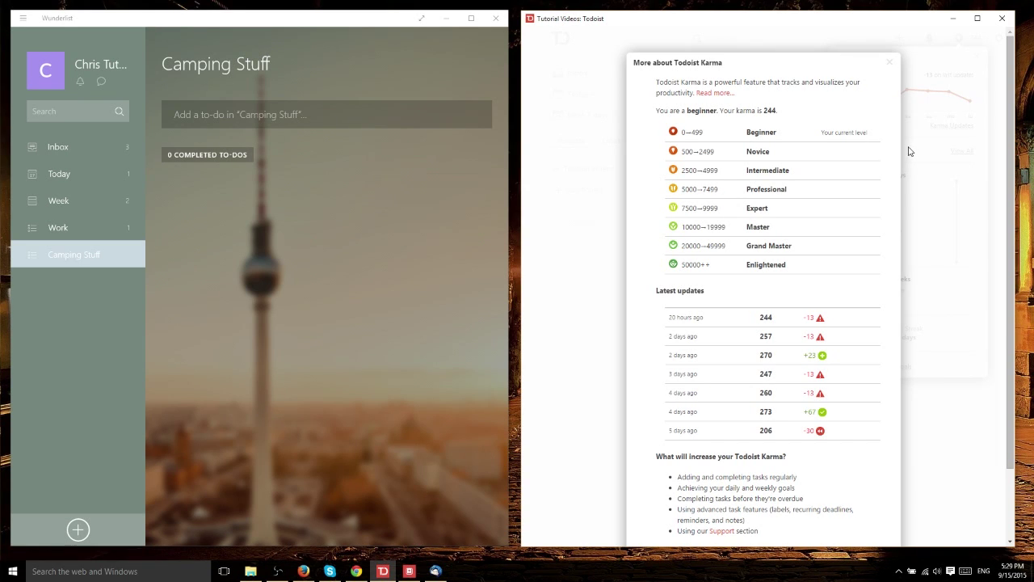
left_click(907, 130)
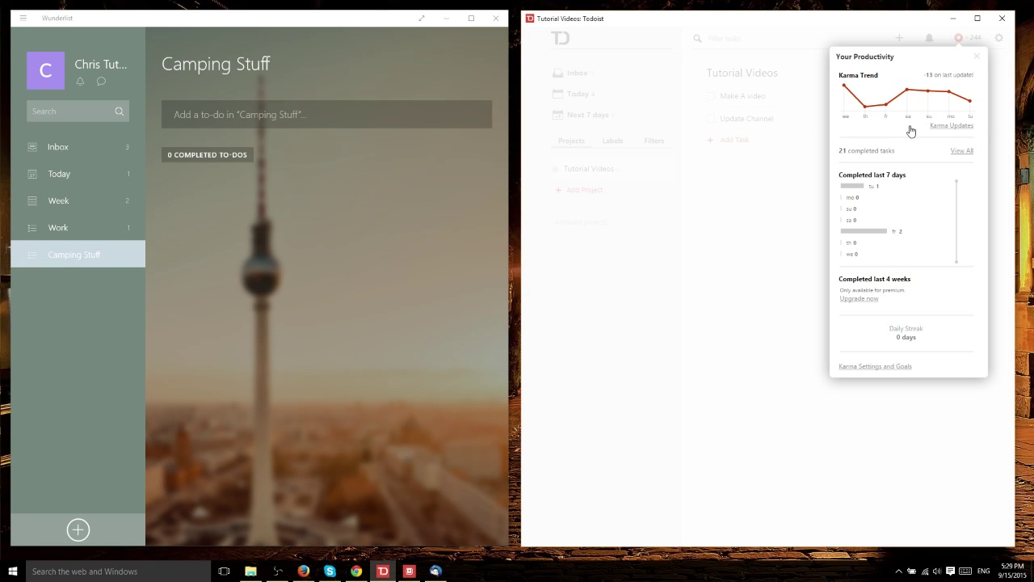
left_click(953, 132)
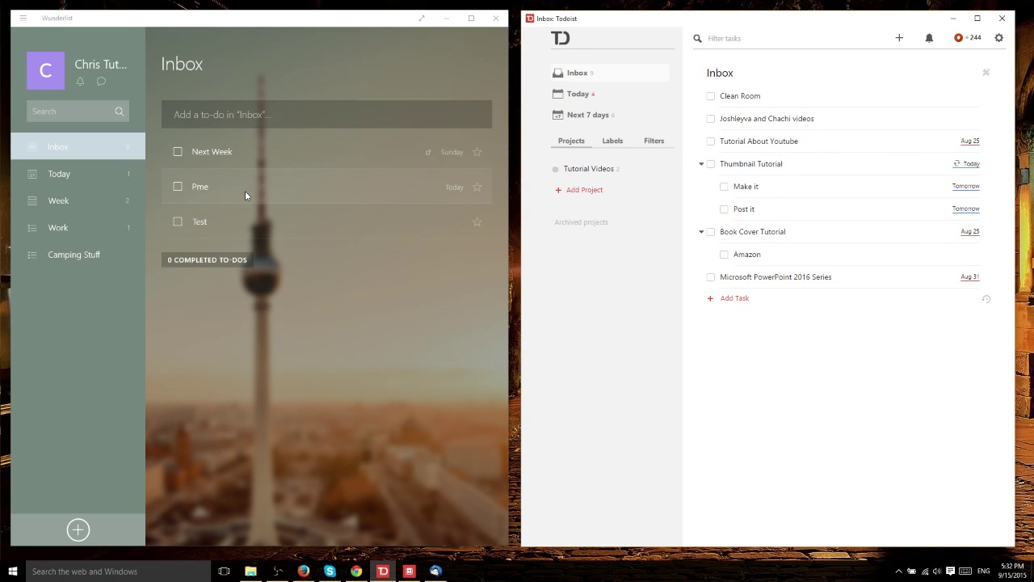
Switch to Wunderlist and inspect the details of the Next Week and Pme to-dos in the Inbox
left_click(279, 154)
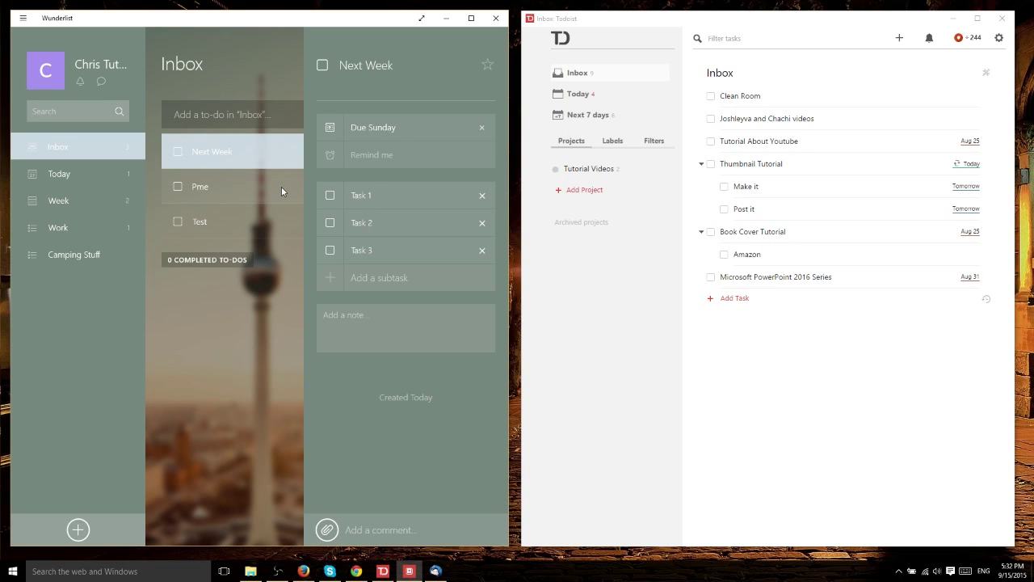
left_click(281, 191)
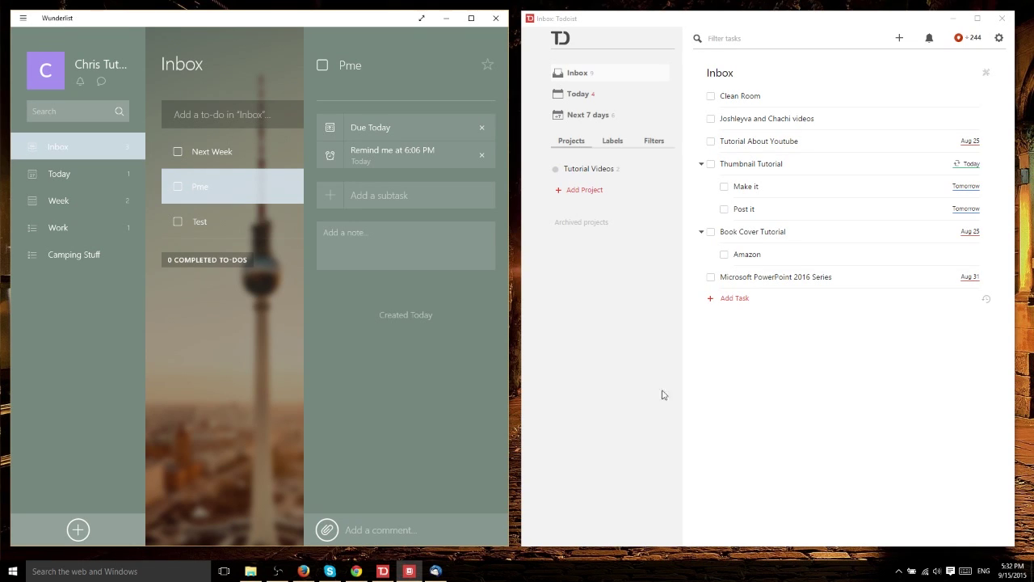
Switch to Todoist and set the Thumbnail Tutorial task to priority 3
left_click(871, 350)
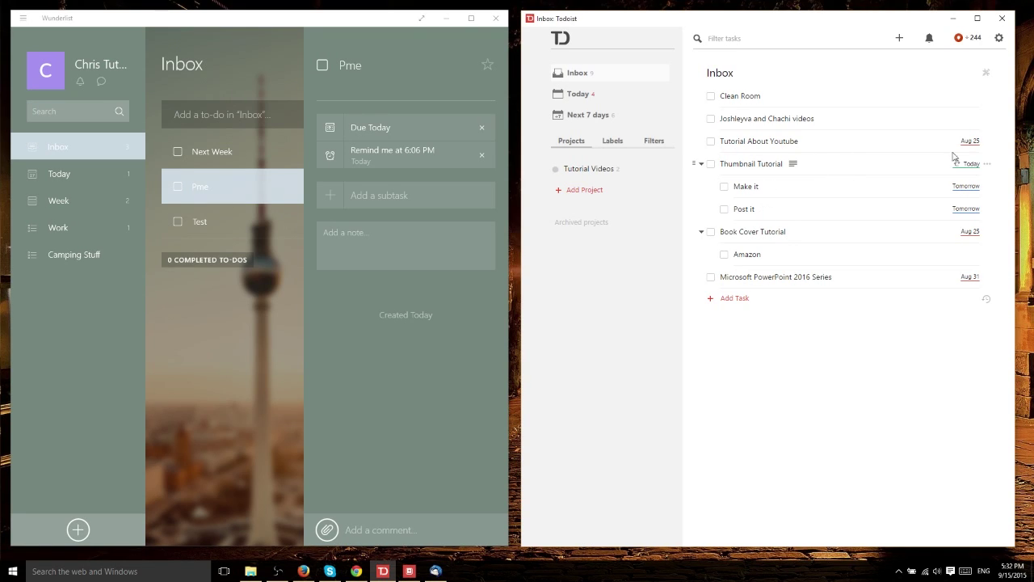
left_click(986, 166)
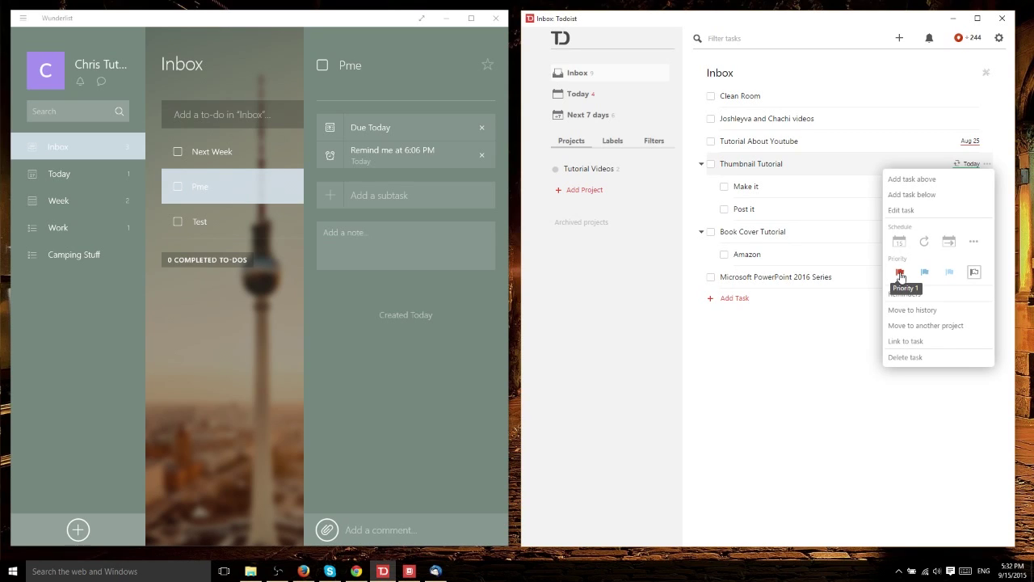
left_click(949, 273)
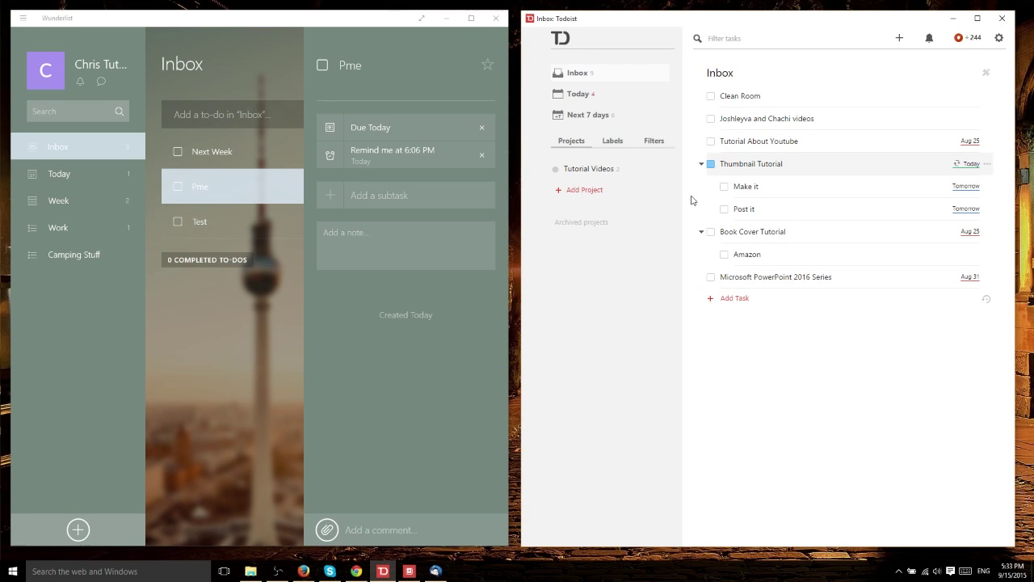
Switch to Wunderlist and set a reminder for today at 6:34 PM on the Test to-do
left_click(246, 373)
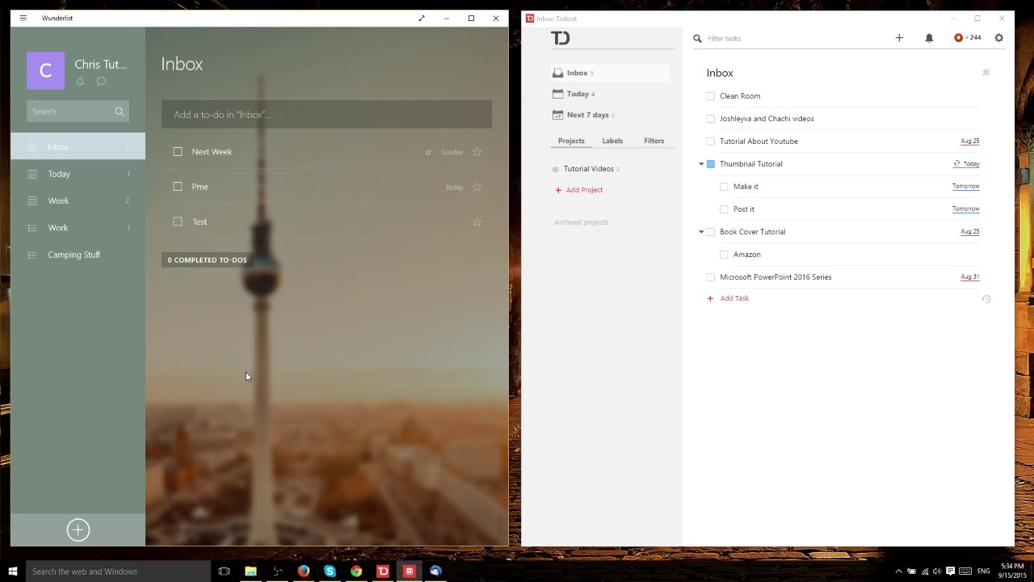
left_click(315, 183)
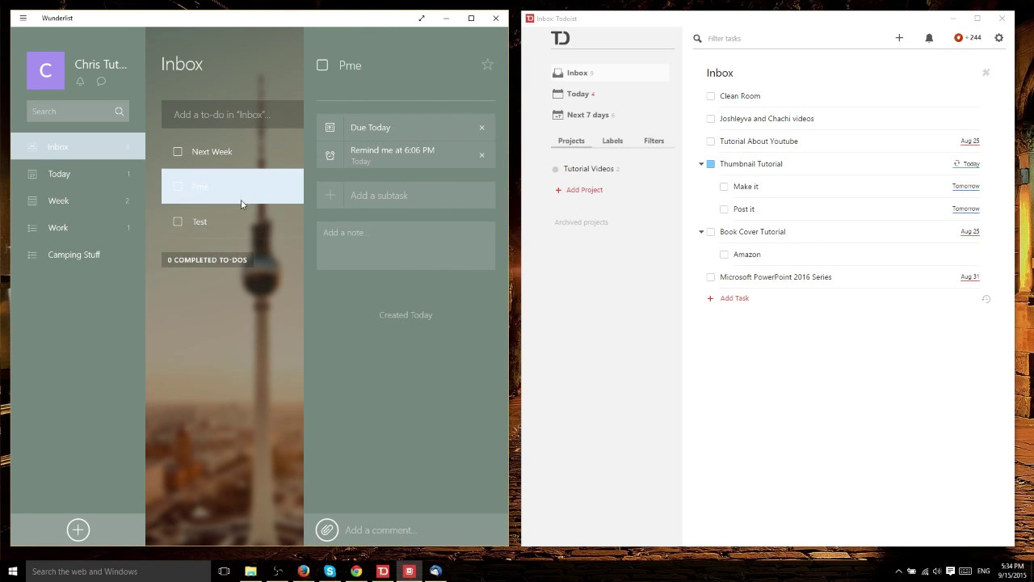
left_click(254, 218)
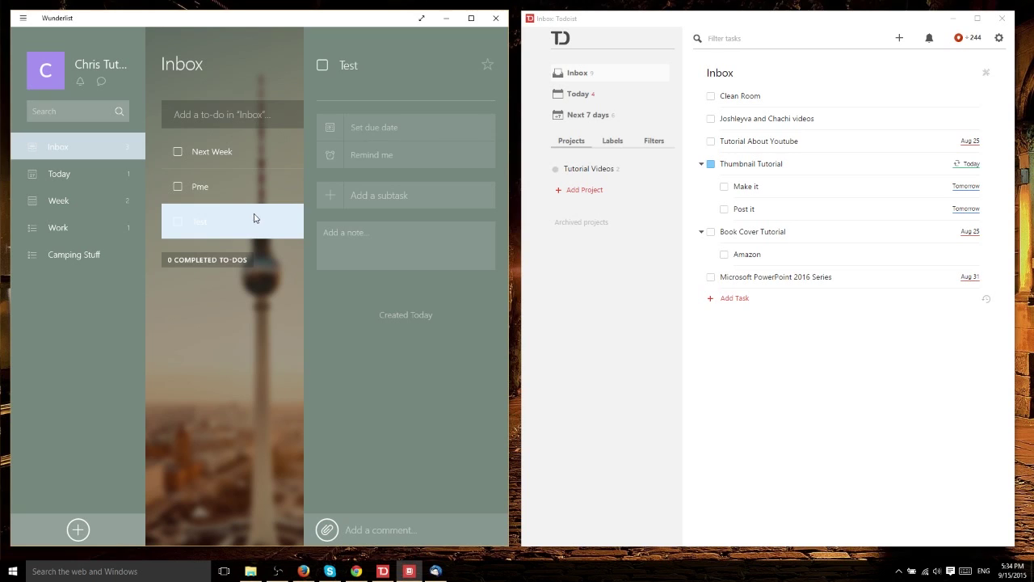
left_click(357, 154)
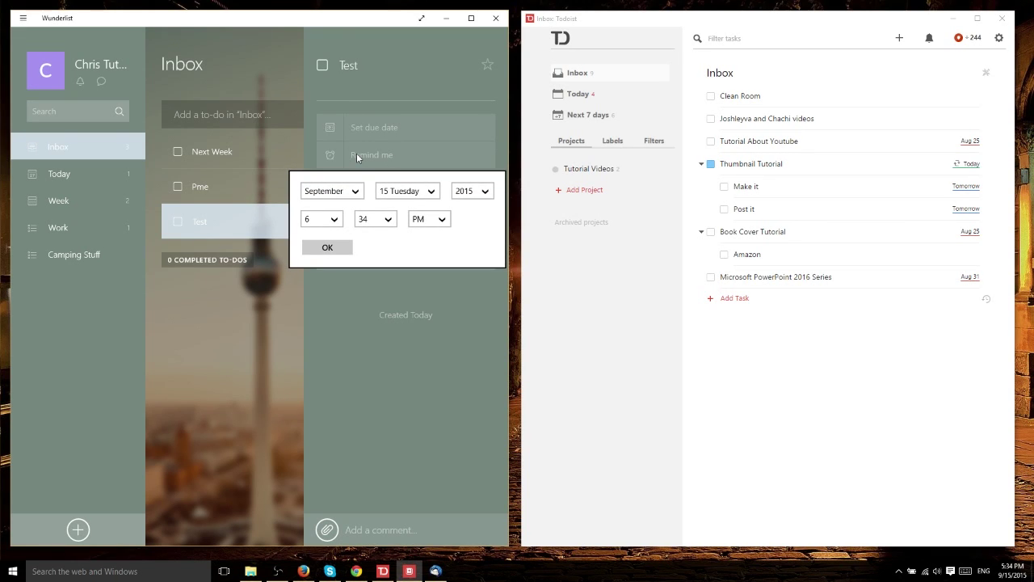
left_click(344, 249)
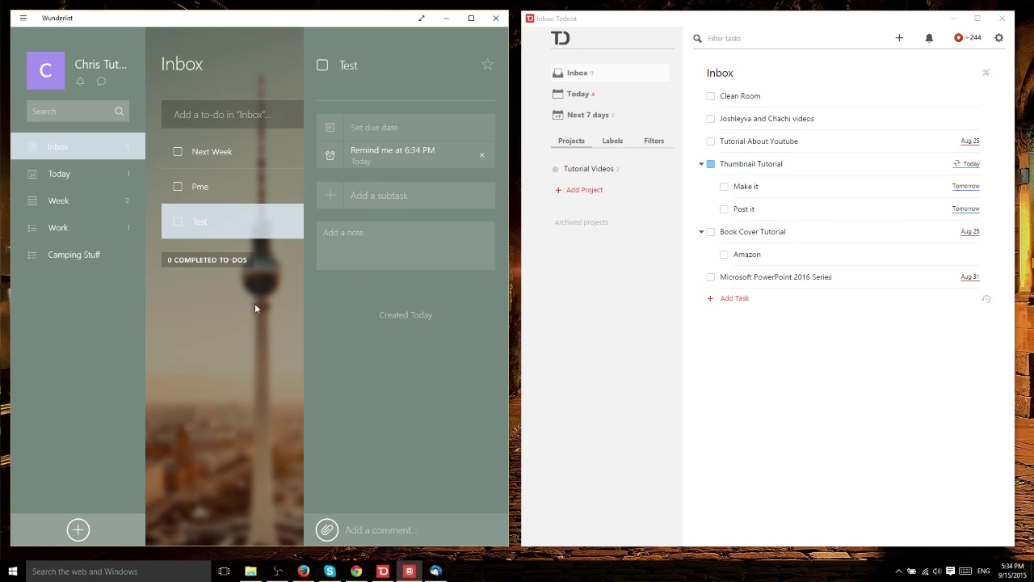
left_click(237, 347)
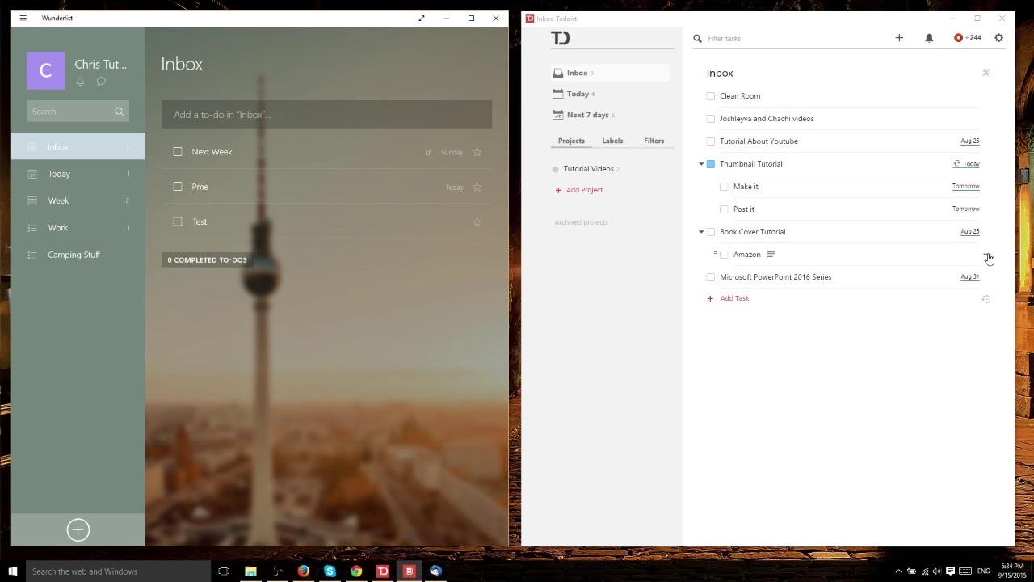
Try to open the reminders of the Amazon subtask in Todoist
left_click(987, 256)
left_click(946, 391)
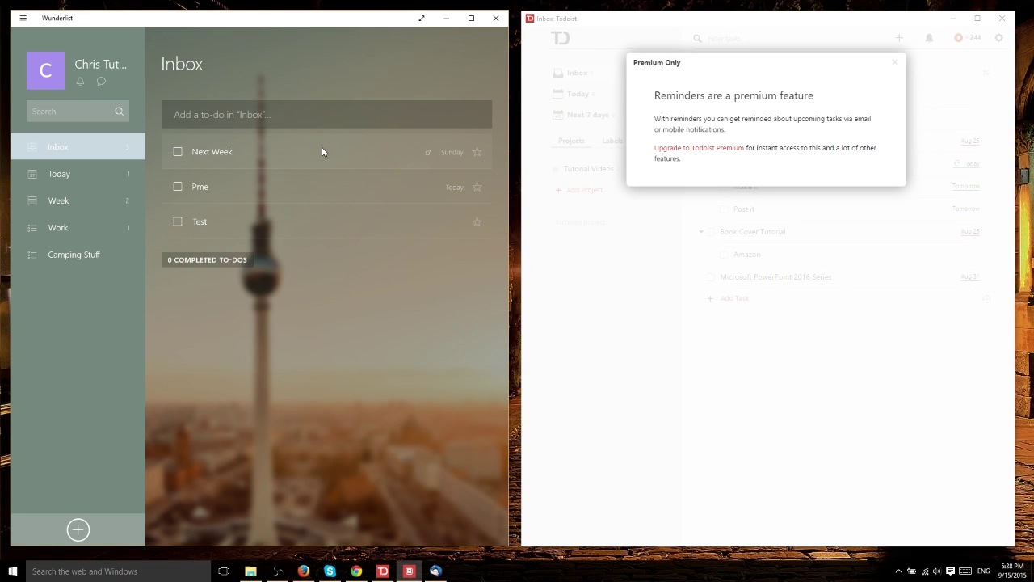
Open the file attachment picker for Wunderlist's Next Week to-do and close it without choosing a file
left_click(321, 151)
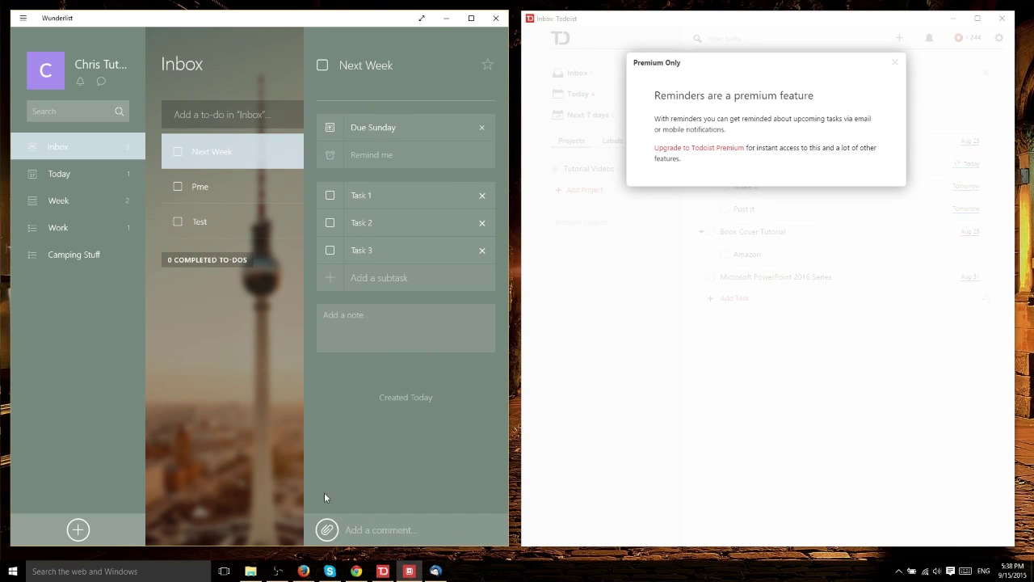
left_click(335, 530)
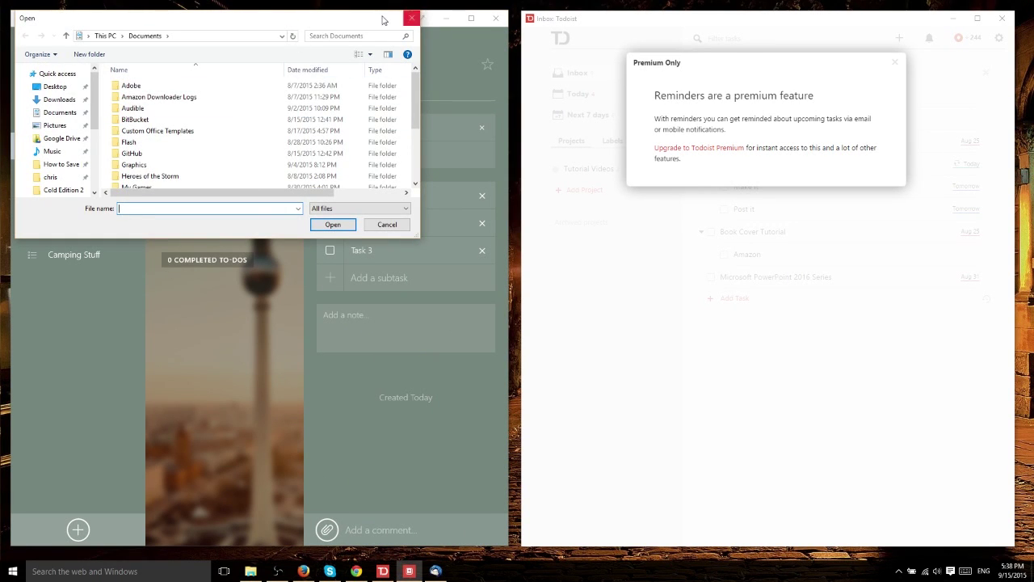
left_click_drag(380, 19, 911, 164)
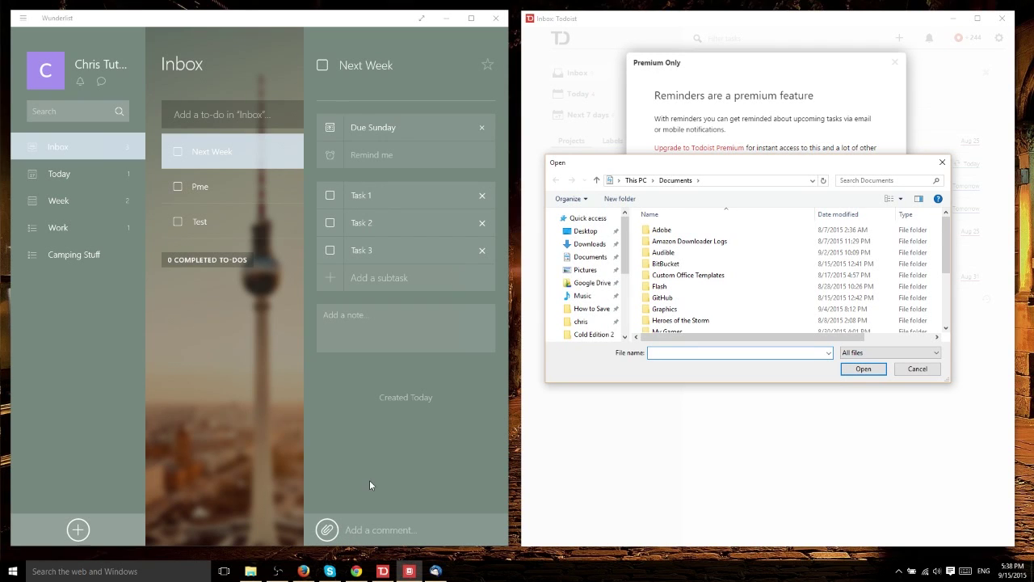
left_click_drag(676, 165, 622, 166)
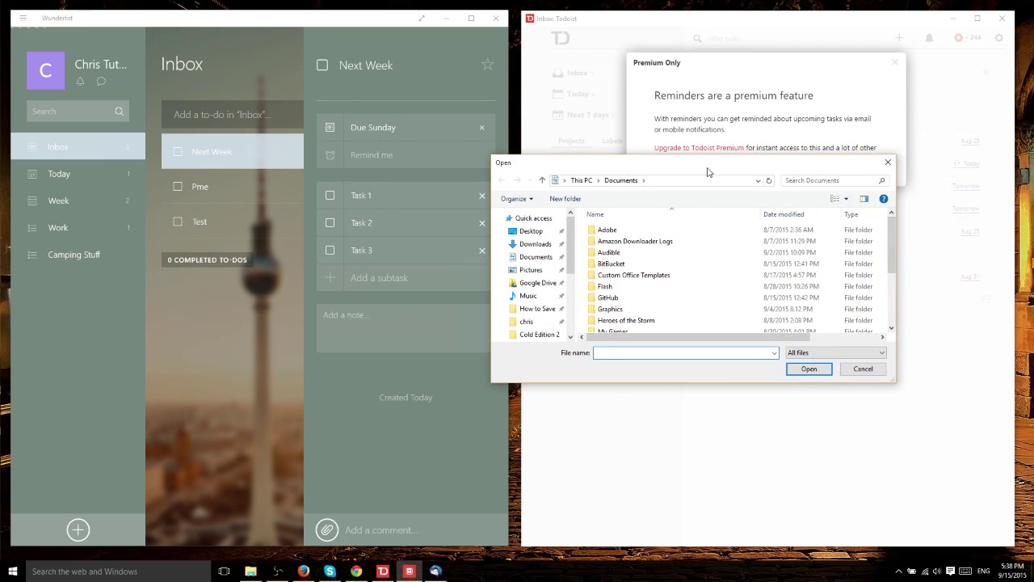
left_click(888, 165)
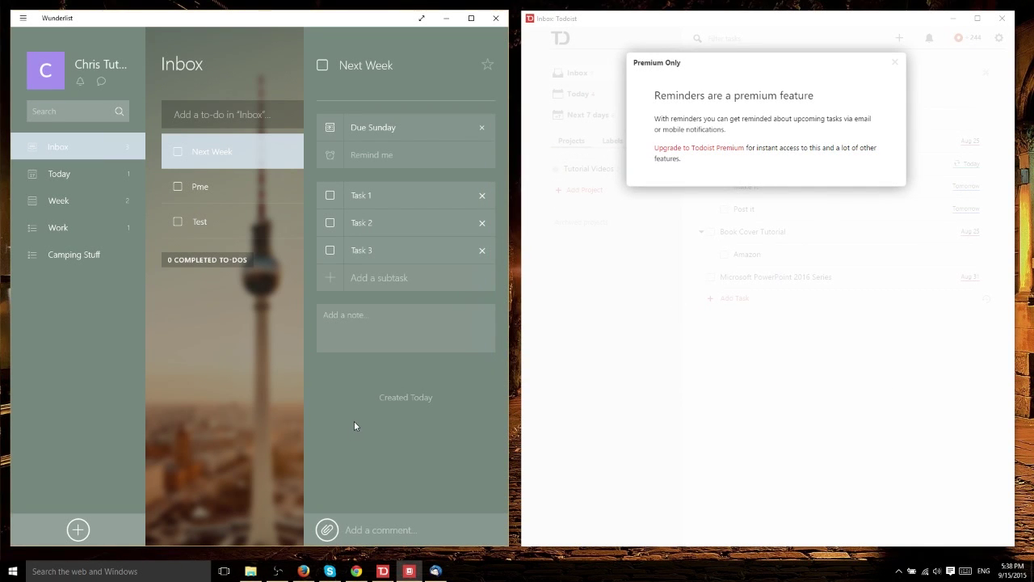
left_click(239, 401)
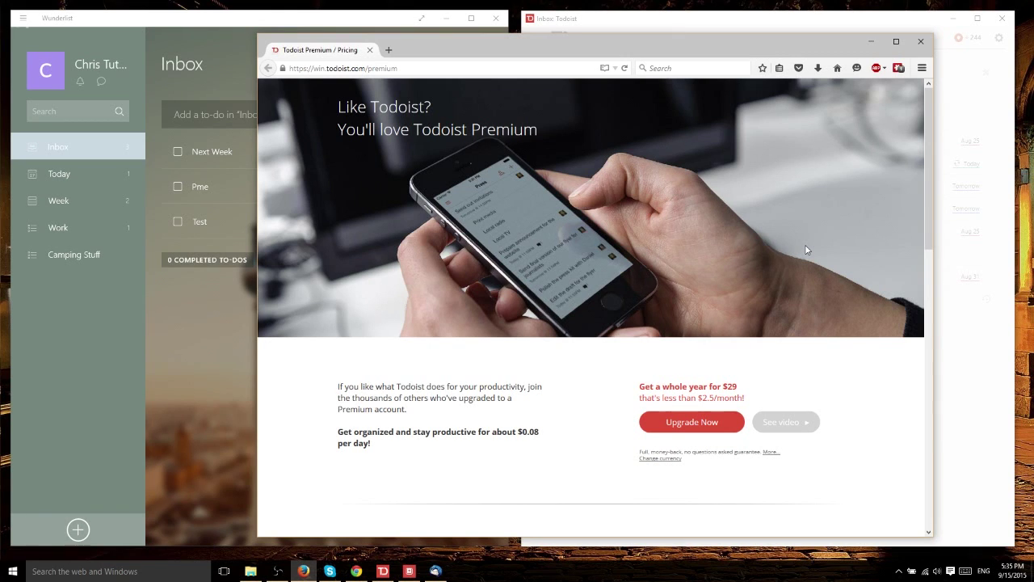
Review the Wunderlist Pro feature comparison and the Todoist Premium feature list in Firefox
left_click(198, 345)
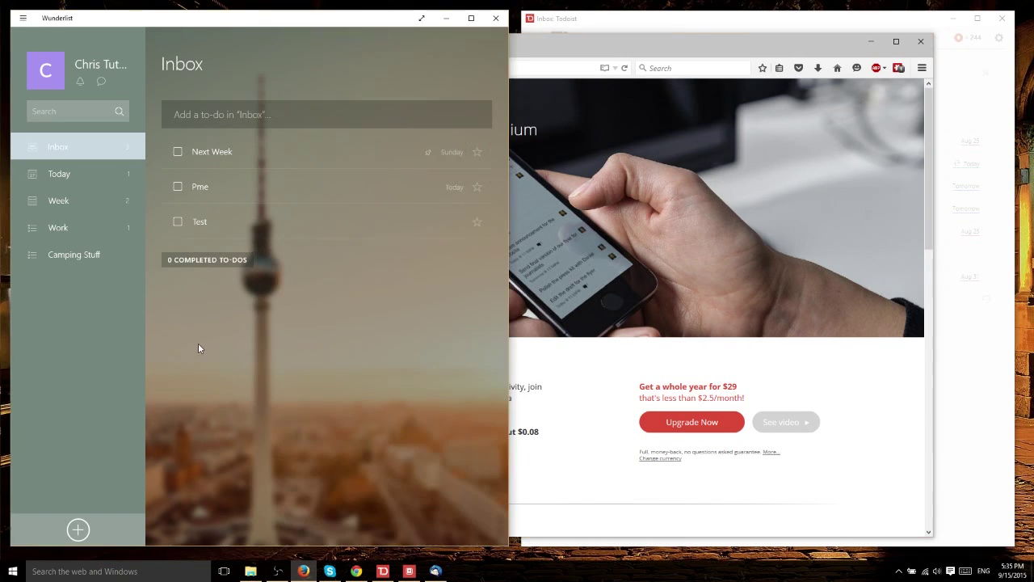
left_click(50, 62)
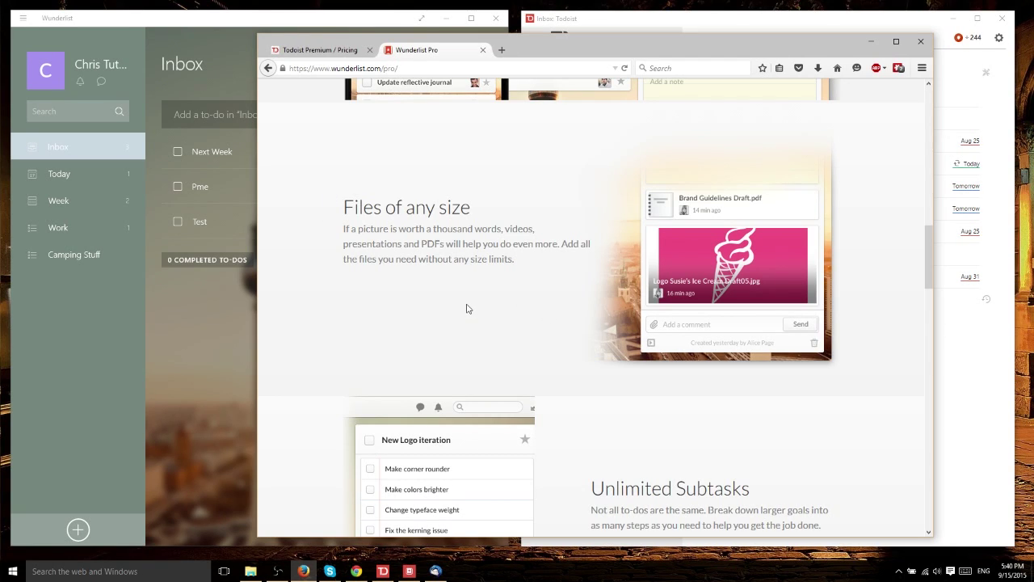
scroll(590, 291, "down", 10)
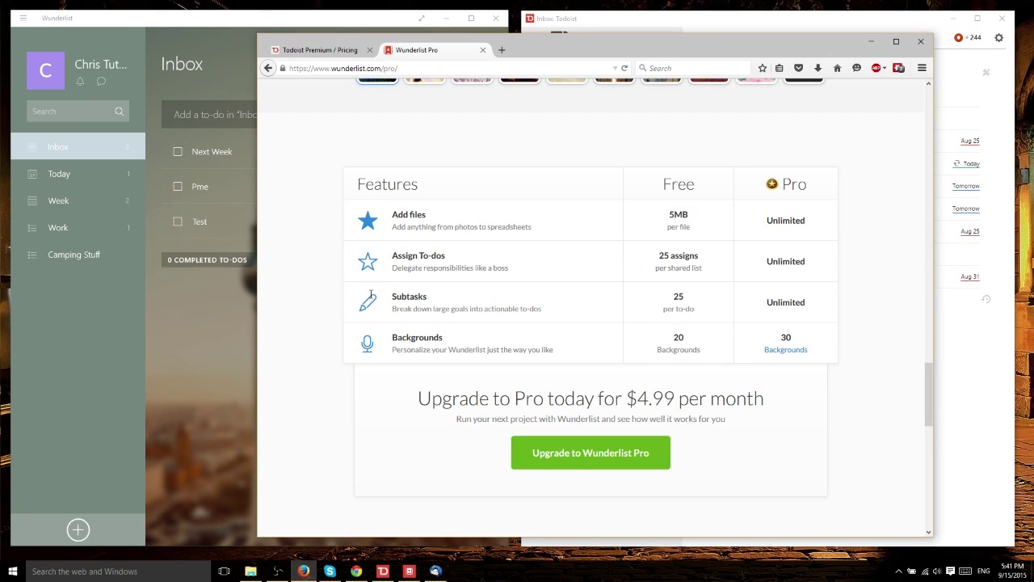
double_click(798, 304)
key("ctrl+Tab")
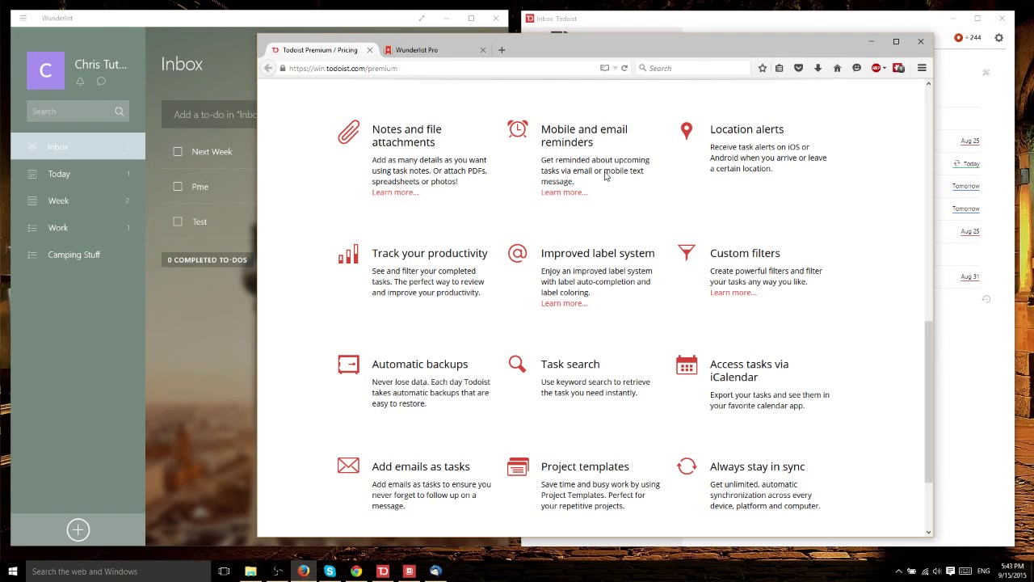
scroll(604, 174, "up", 10)
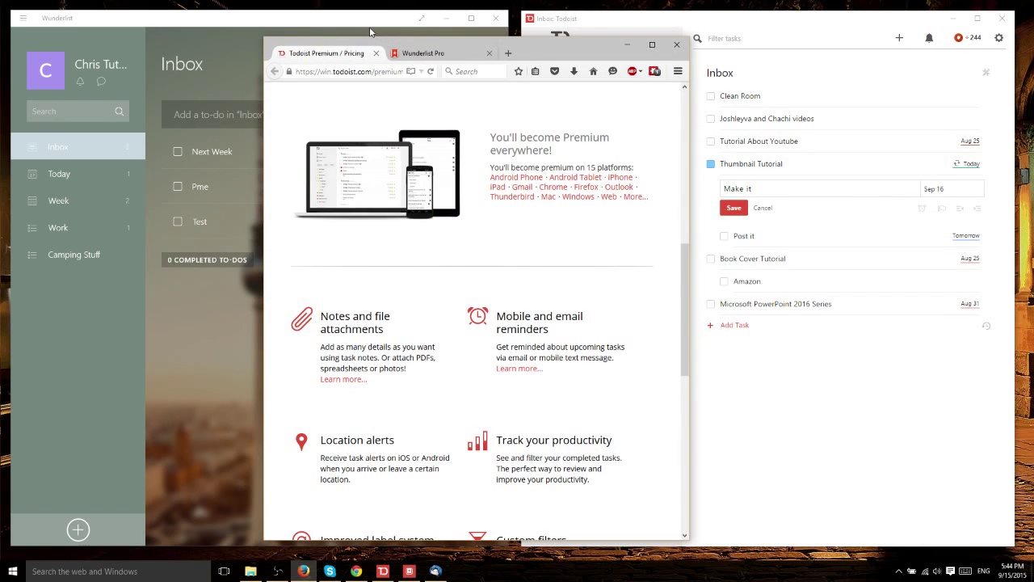
Bring Wunderlist and Todoist back to the front and check Todoist's productivity overview again
left_click(483, 28)
left_click(617, 24)
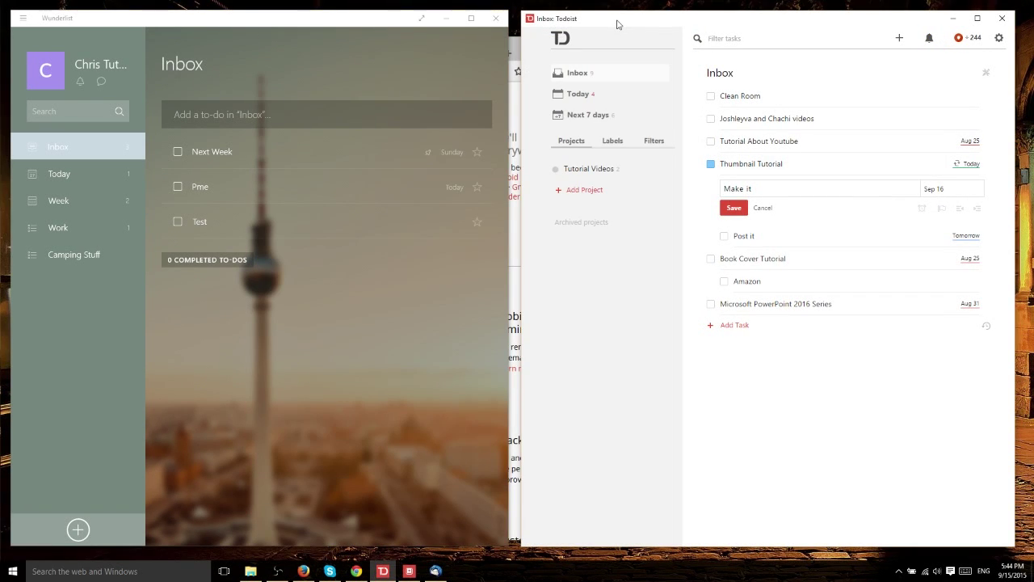
left_click(956, 38)
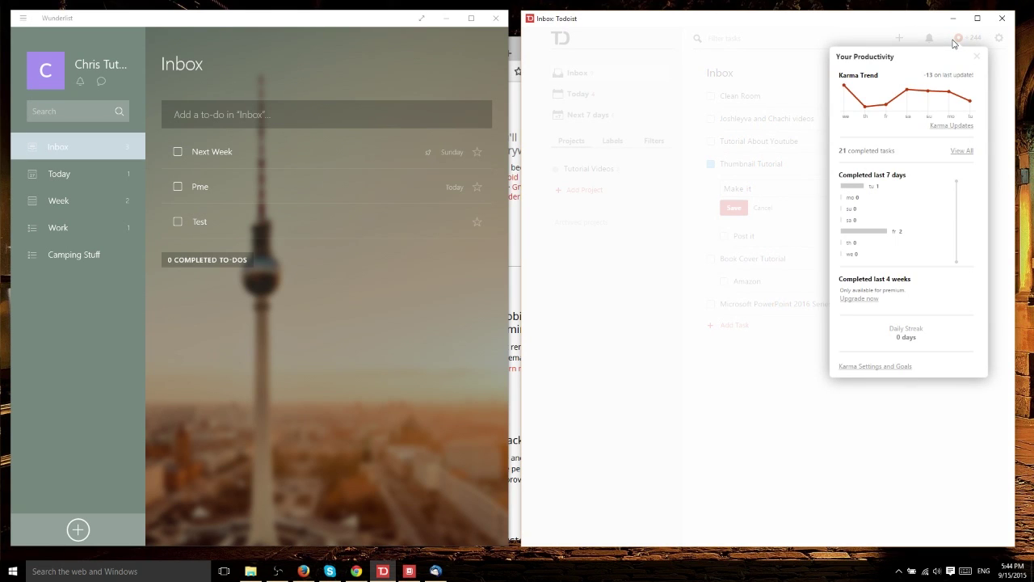
left_click(848, 33)
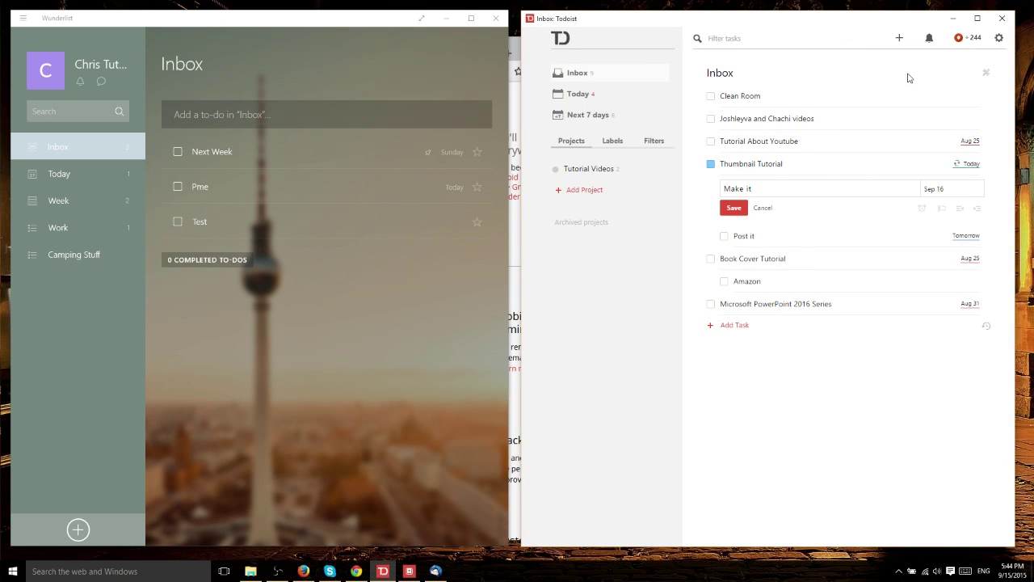
Open the due date calendar of Todoist's Tutorial About Youtube task, dismiss it without changes, and return to Wunderlist
left_click(960, 142)
left_click(957, 144)
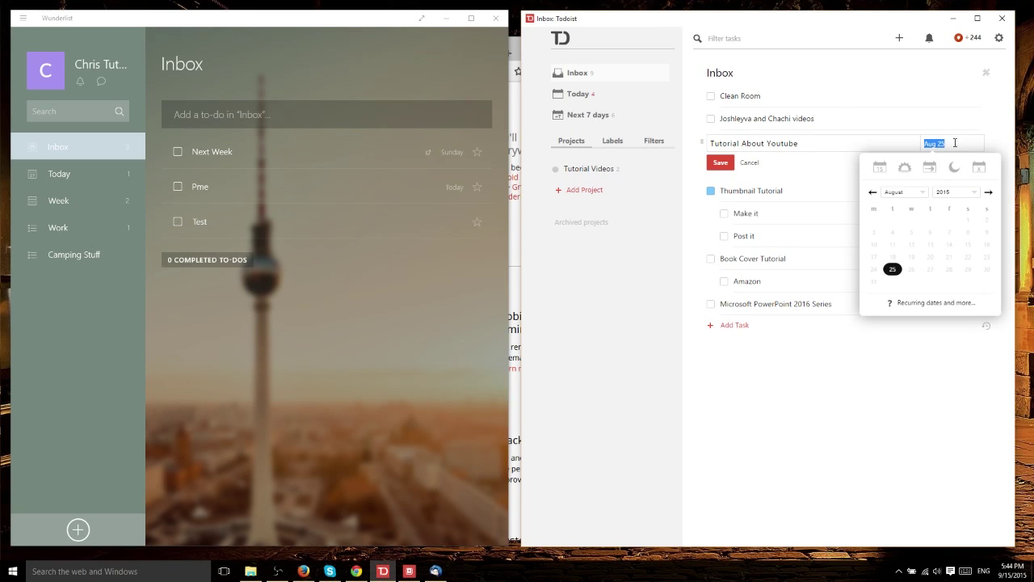
left_click(997, 138)
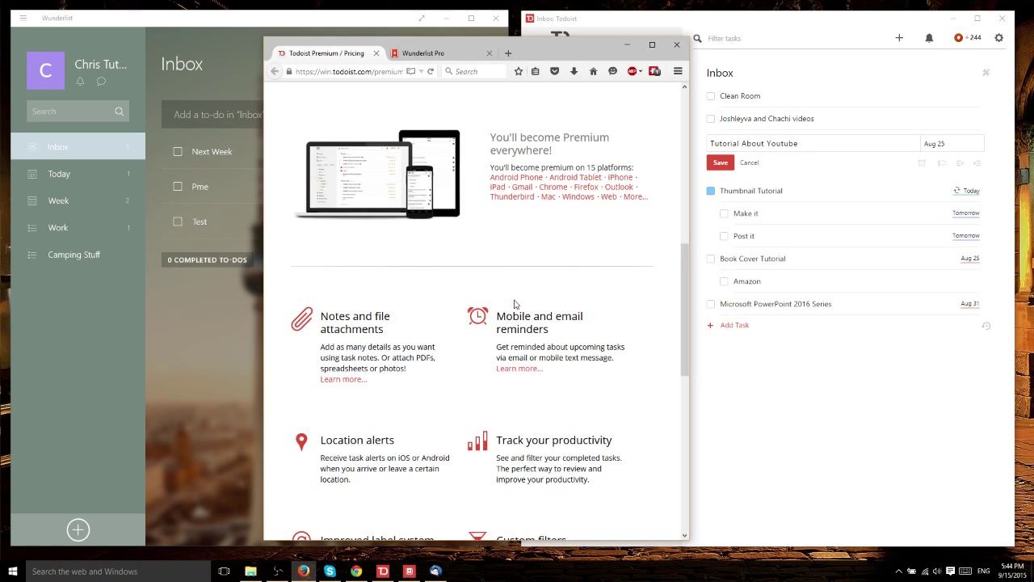
left_click(515, 305)
left_click(216, 324)
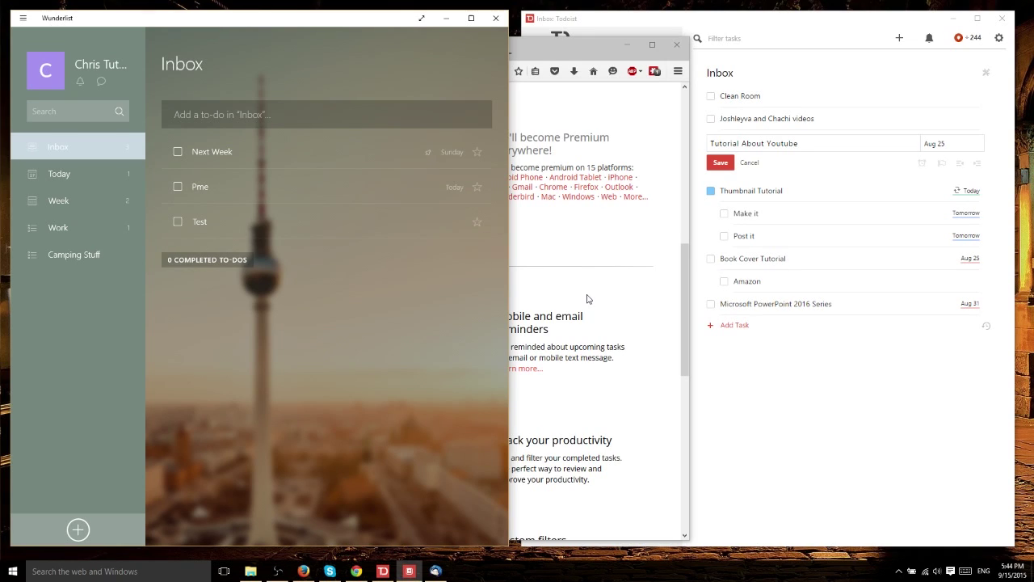